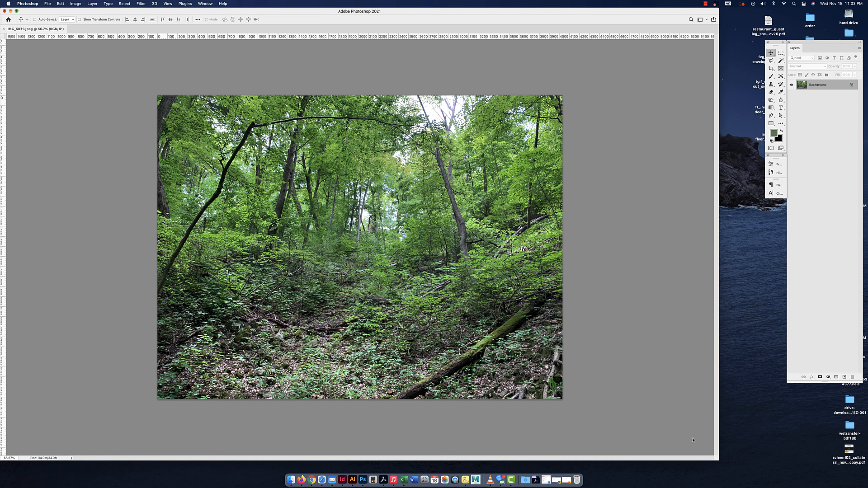
# - Widen the document window and open the Image Size settings for the forest photo
pyautogui.moveTo(719, 461); pyautogui.dragTo(775, 464)
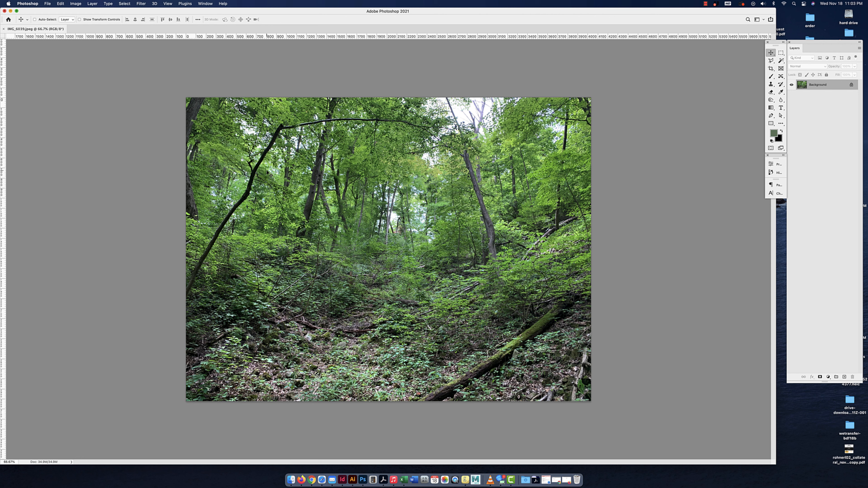
pyautogui.click(76, 4)
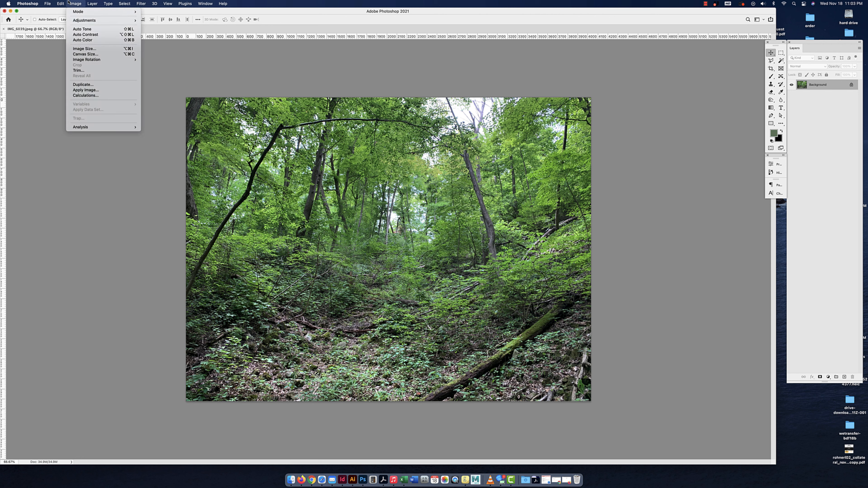
pyautogui.click(87, 49)
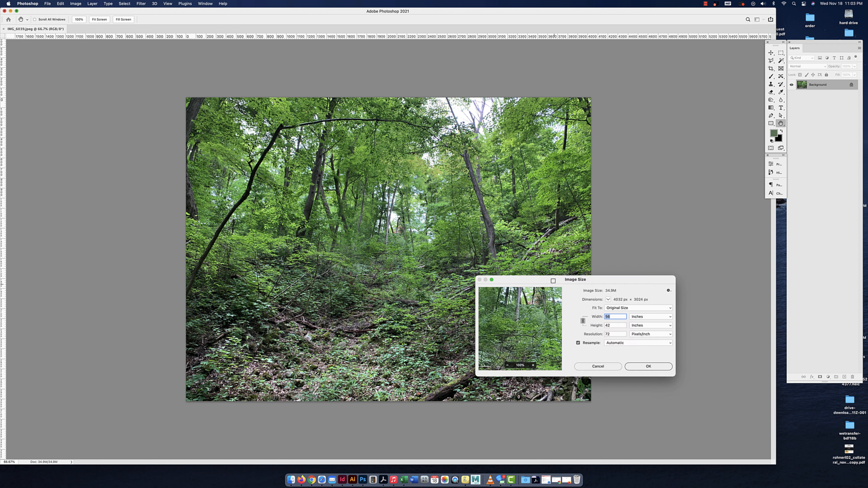
pyautogui.moveTo(549, 280); pyautogui.dragTo(381, 180)
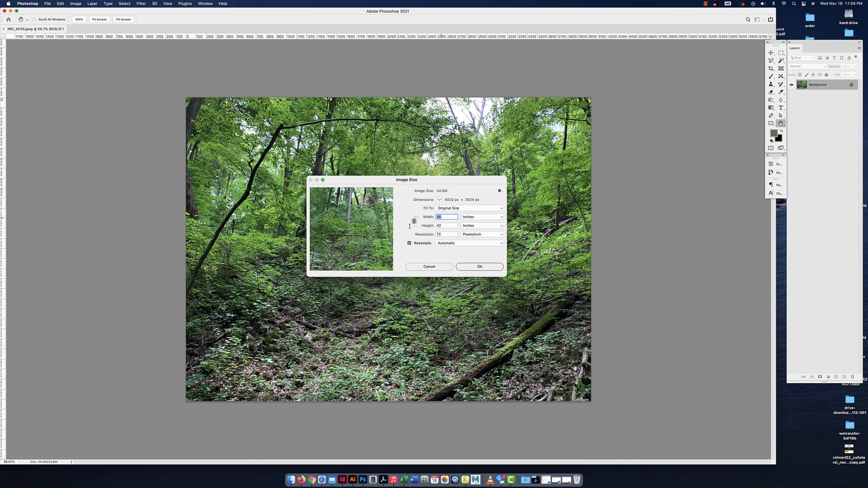
# - Examine the available measurement units for the photo's width and resolution in the Image Size settings
pyautogui.click(480, 220)
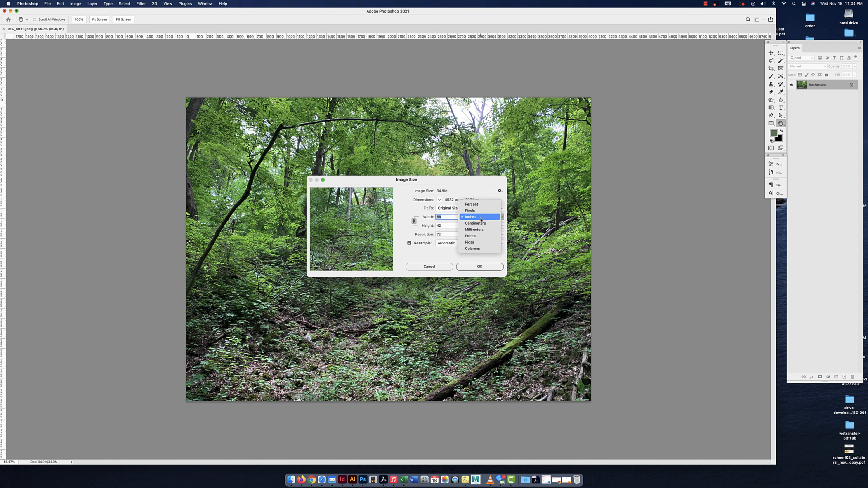
pyautogui.click(484, 187)
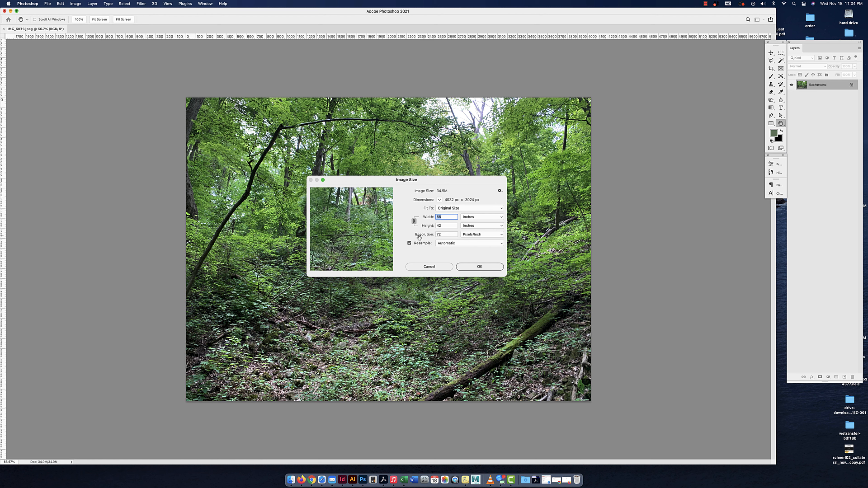
pyautogui.click(441, 235)
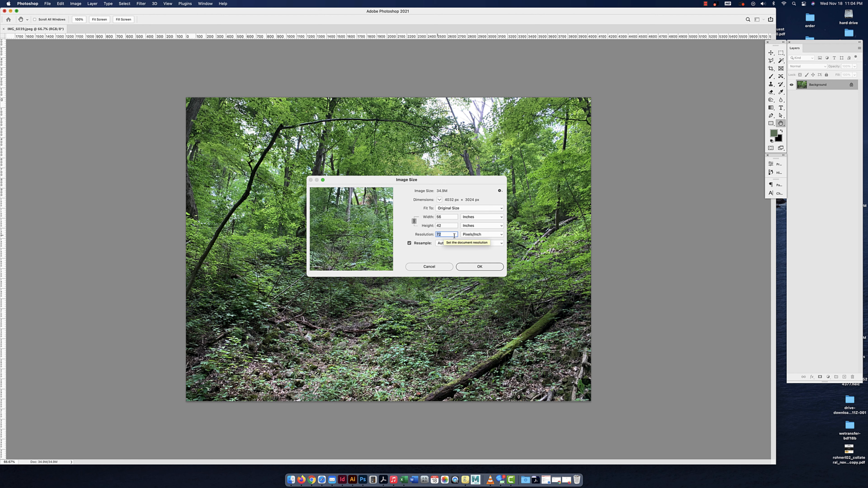
pyautogui.click(469, 237)
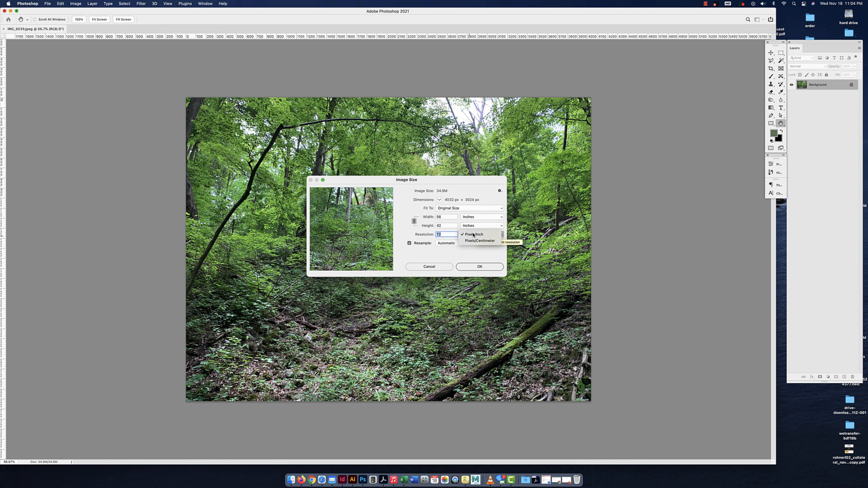
pyautogui.click(474, 236)
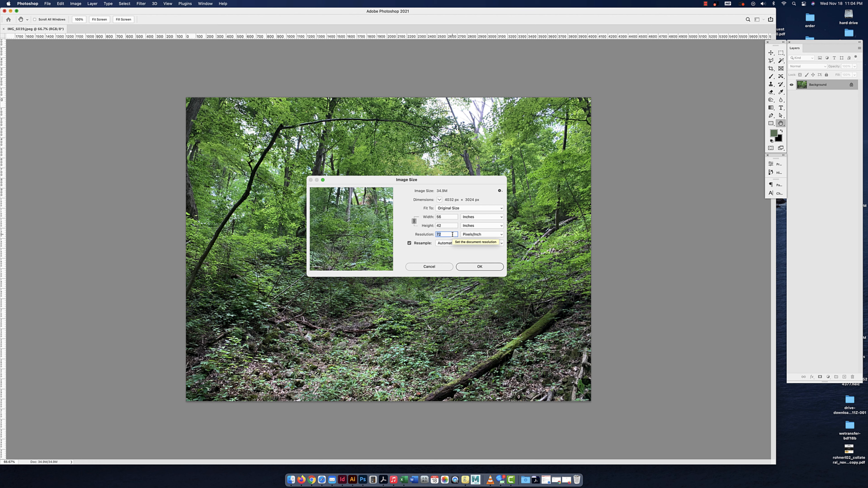
pyautogui.moveTo(458, 181); pyautogui.dragTo(521, 217)
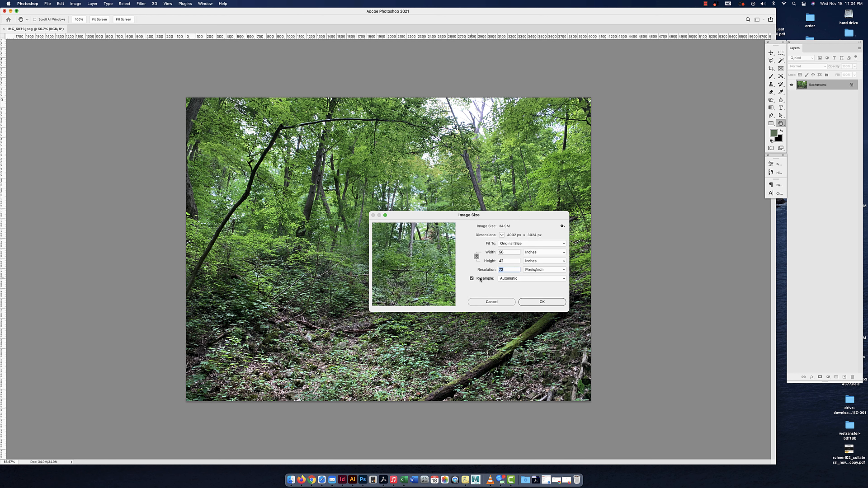
pyautogui.moveTo(482, 218); pyautogui.dragTo(426, 224)
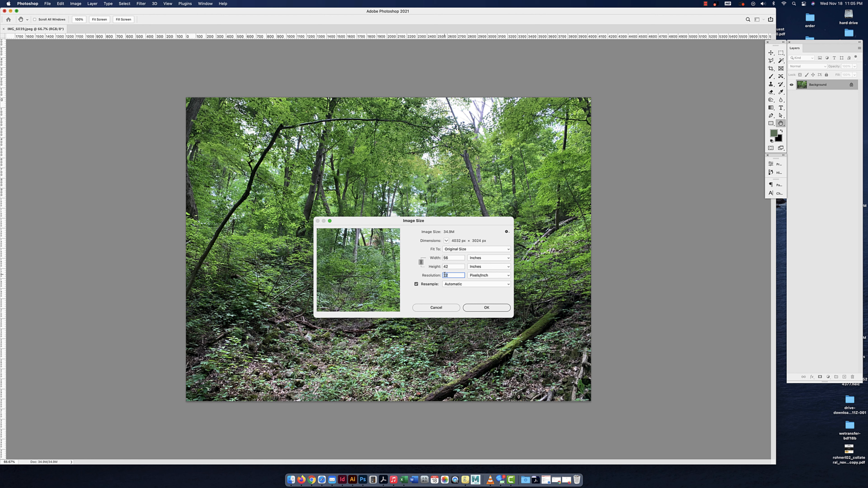
# - Set the photo's resolution to 300 pixels/inch with resampling enabled and apply the new image size
pyautogui.scroll(2, 445, 275)
pyautogui.moveTo(444, 275); pyautogui.dragTo(456, 275)
pyautogui.write('72')
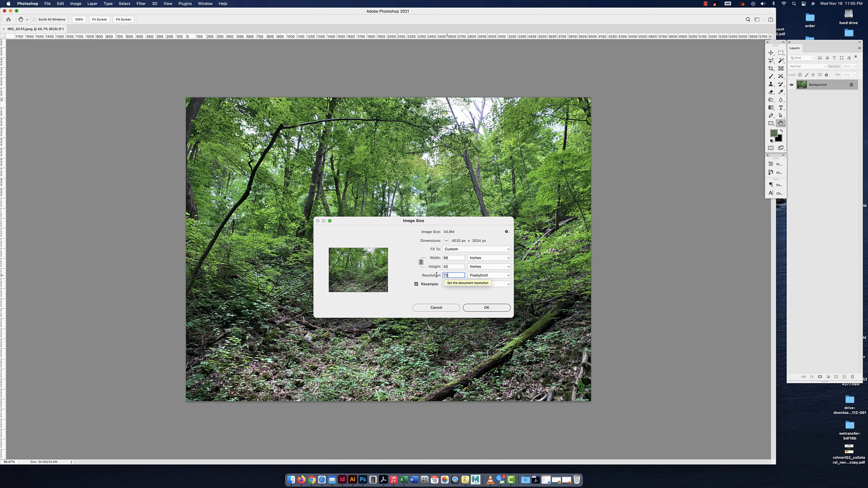
pyautogui.scroll(2, 437, 276)
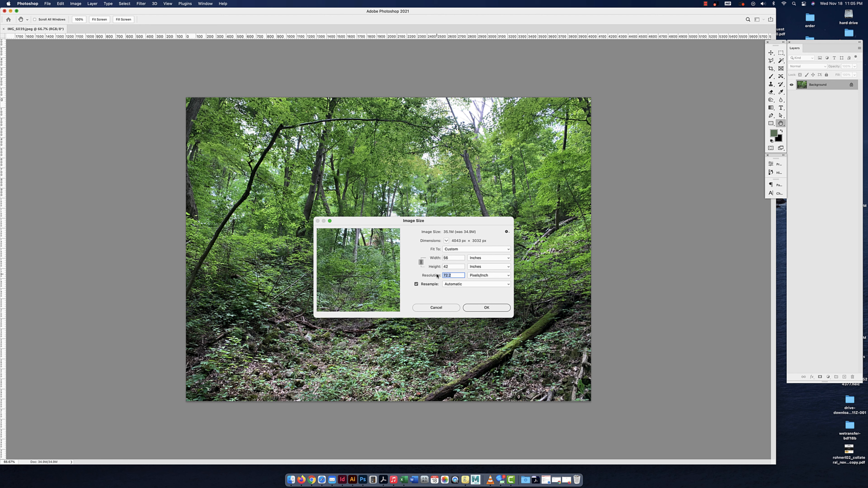
pyautogui.write('300')
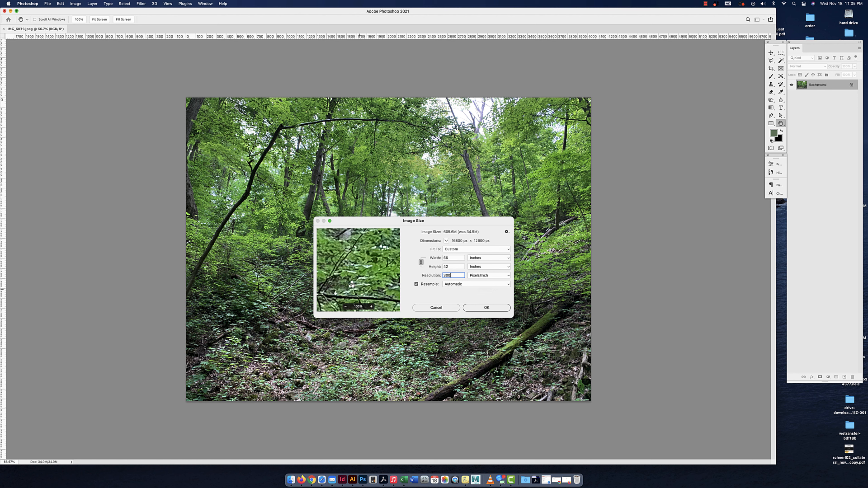
pyautogui.moveTo(352, 287); pyautogui.dragTo(376, 267)
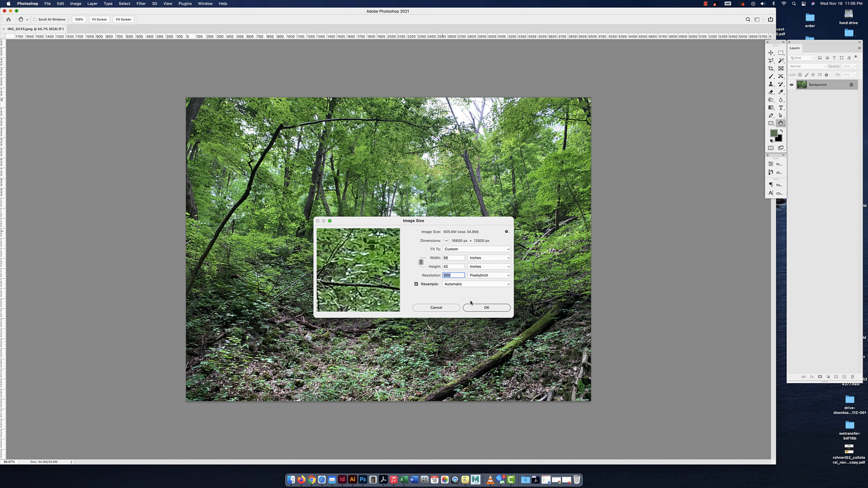
pyautogui.click(484, 307)
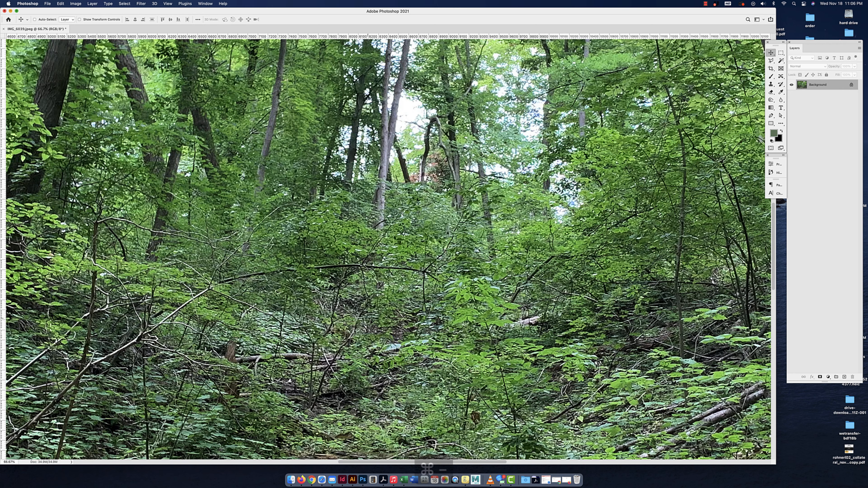
# - Inspect the detail of the enlarged photo at several magnifications, up to 200%
pyautogui.press('super+minus')
pyautogui.press('super+minus')
pyautogui.press('super+minus')
pyautogui.press('super+minus')
pyautogui.press('super+minus')
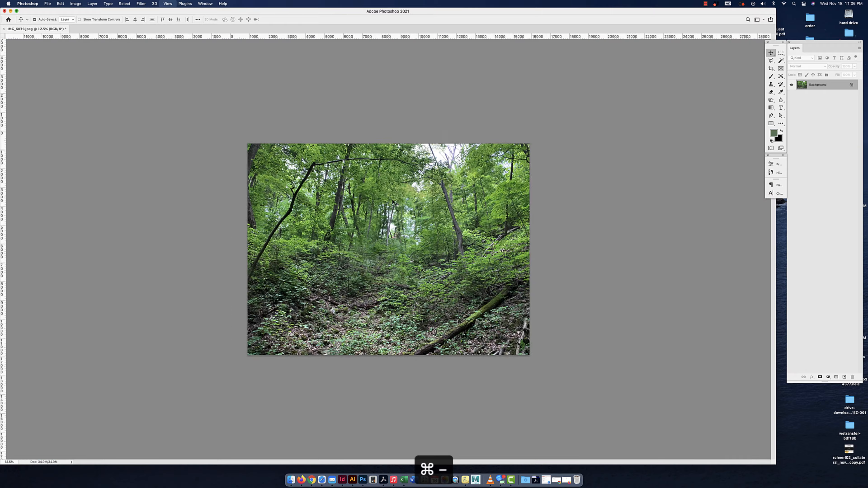
pyautogui.press('super+minus')
pyautogui.press('super+equal')
pyautogui.press('super+equal')
pyautogui.press('super+equal')
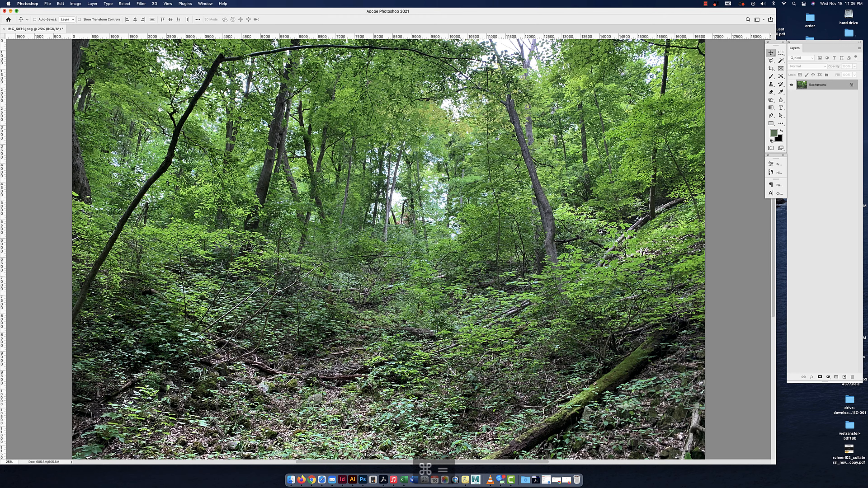
pyautogui.press('super+equal')
pyautogui.press('super+equal')
pyautogui.press('super+equal')
pyautogui.press('super+equal')
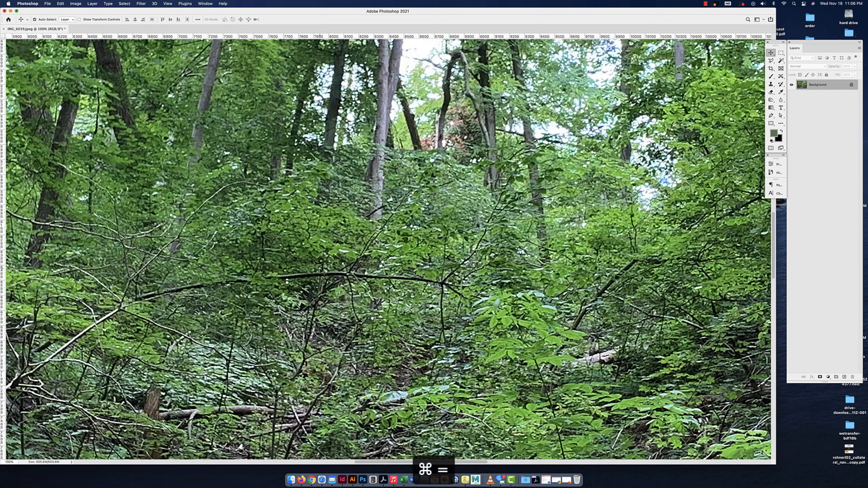
pyautogui.press('super+equal')
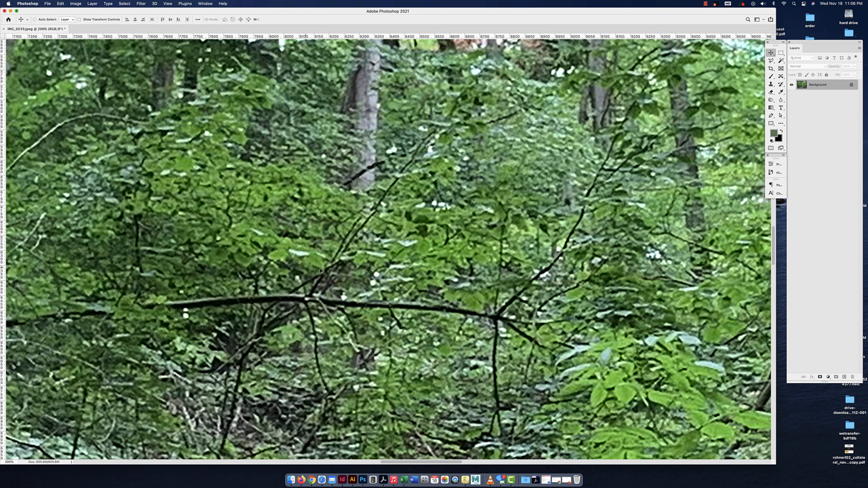
pyautogui.press('super+minus')
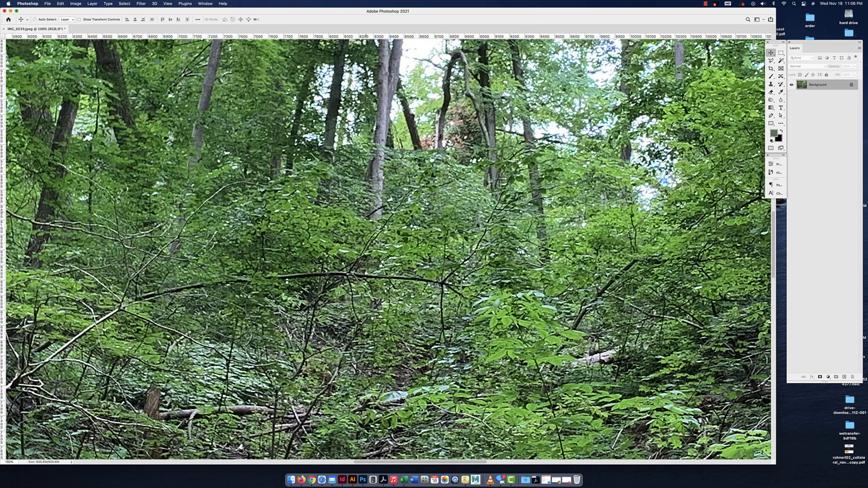
pyautogui.press('super+minus')
pyautogui.press('super+minus')
pyautogui.press('super+minus')
pyautogui.press('super+minus')
pyautogui.press('super+minus')
pyautogui.press('super+minus')
pyautogui.press('super+minus')
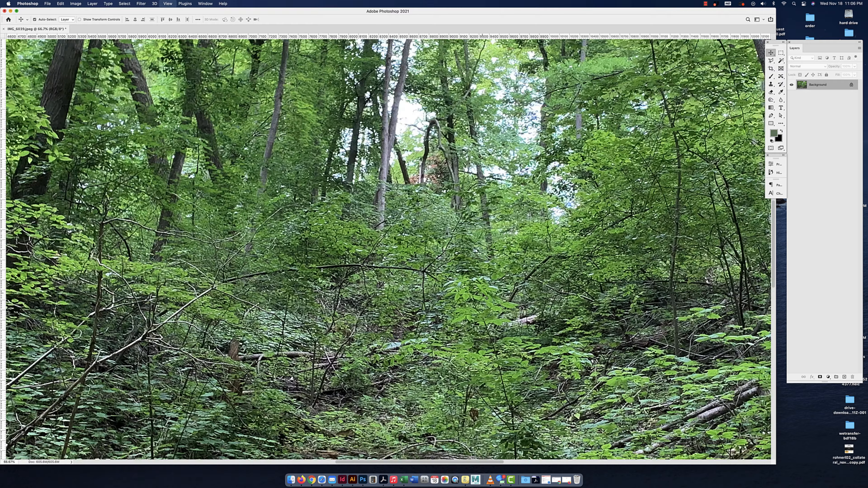
# - Undo the image size change and inspect the original photo's detail at up to 200%
pyautogui.press('super+z')
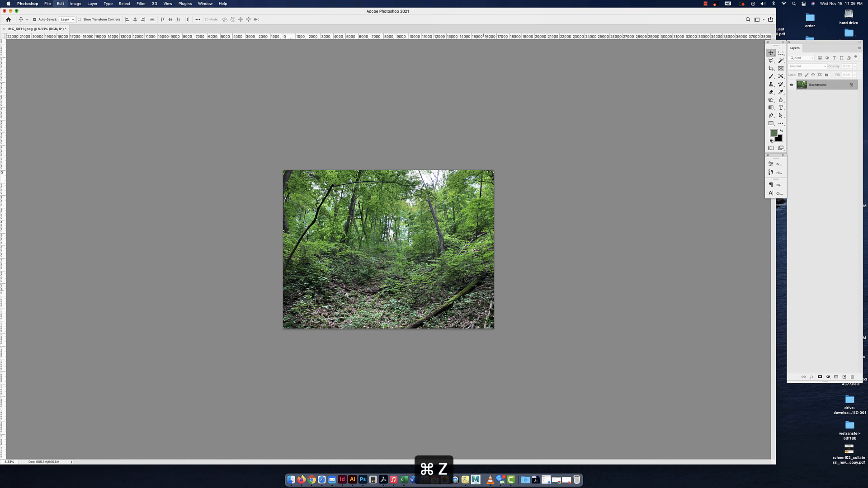
pyautogui.press('super+equal')
pyautogui.press('super+equal')
pyautogui.press('super+equal')
pyautogui.press('super+equal')
pyautogui.press('super+equal')
pyautogui.press('super+equal')
pyautogui.press('super+equal')
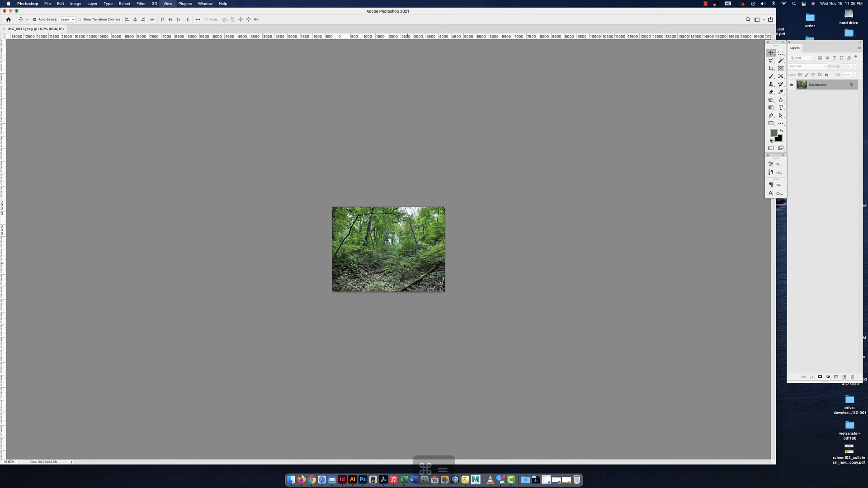
pyautogui.press('super+equal')
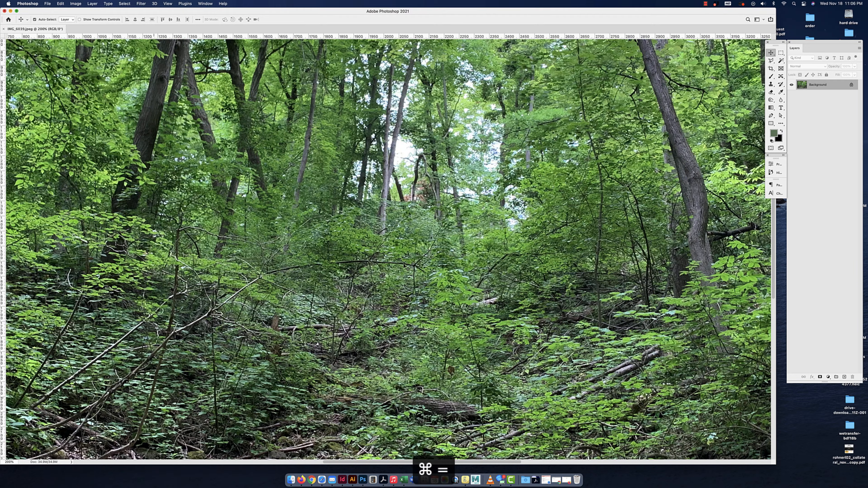
pyautogui.press('super+minus')
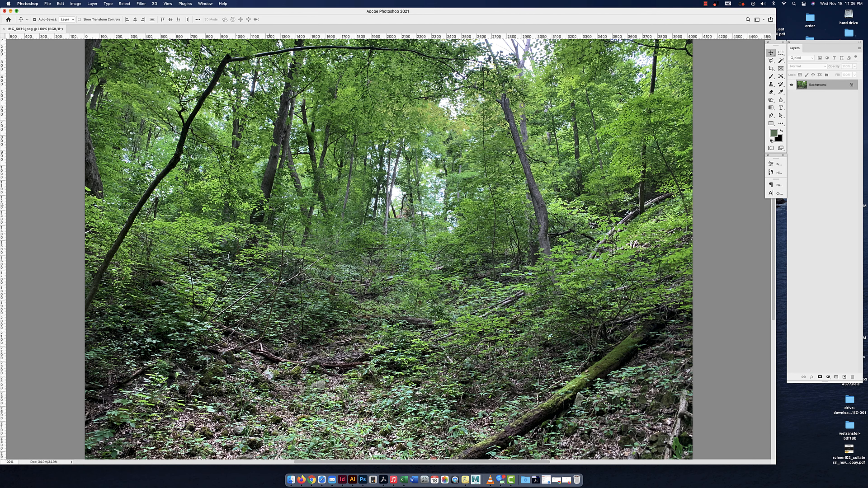
# - Turn off resampling in the Image Size settings and set the photo's resolution to 300 pixels/inch
pyautogui.press('alt+super+i')
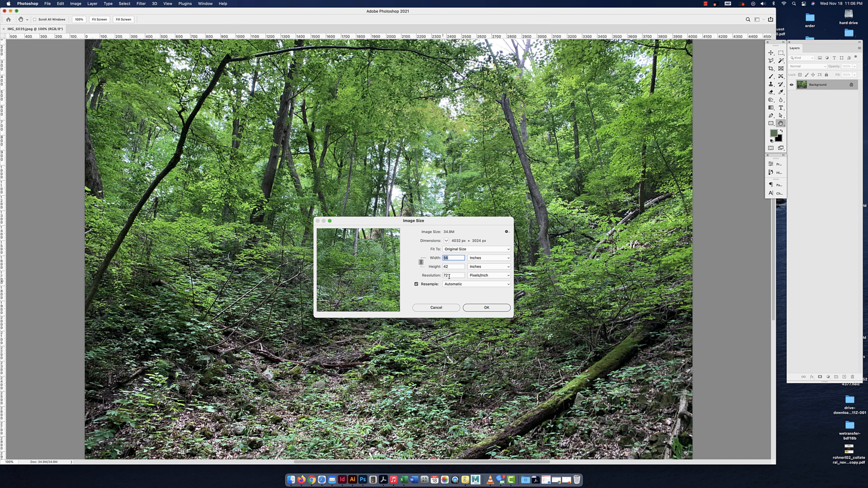
pyautogui.hscroll(-1, 449, 276)
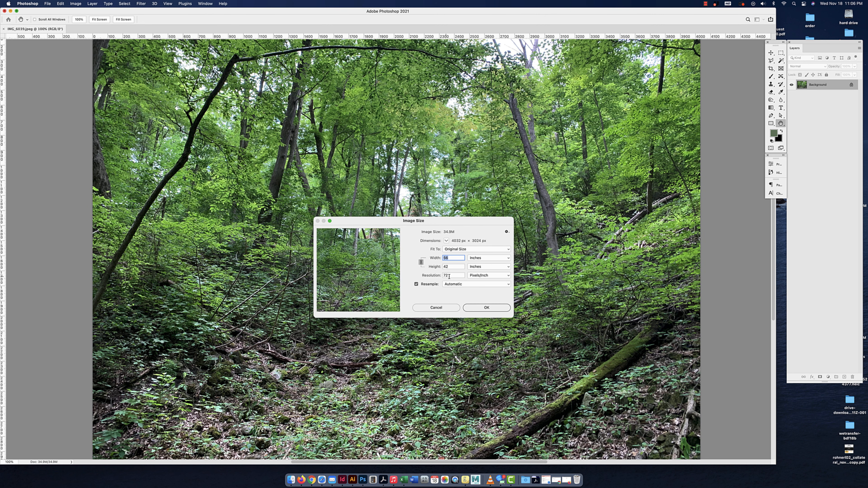
pyautogui.click(429, 283)
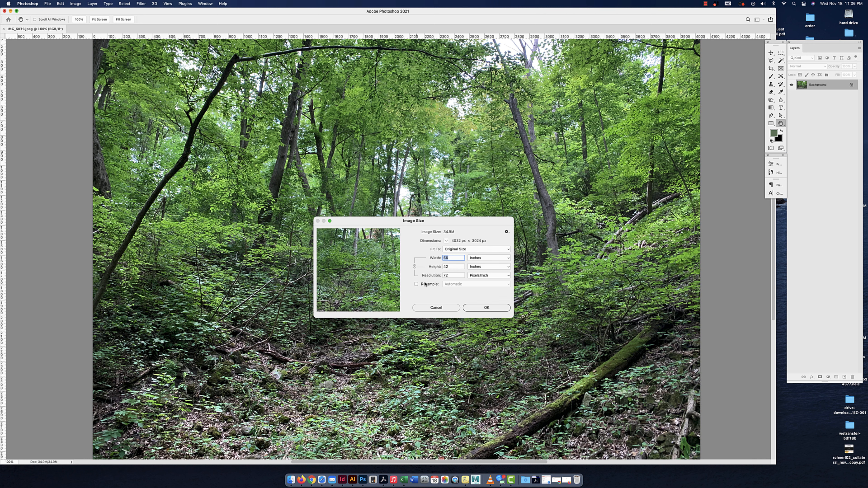
pyautogui.click(461, 276)
pyautogui.write('300')
pyautogui.click(485, 306)
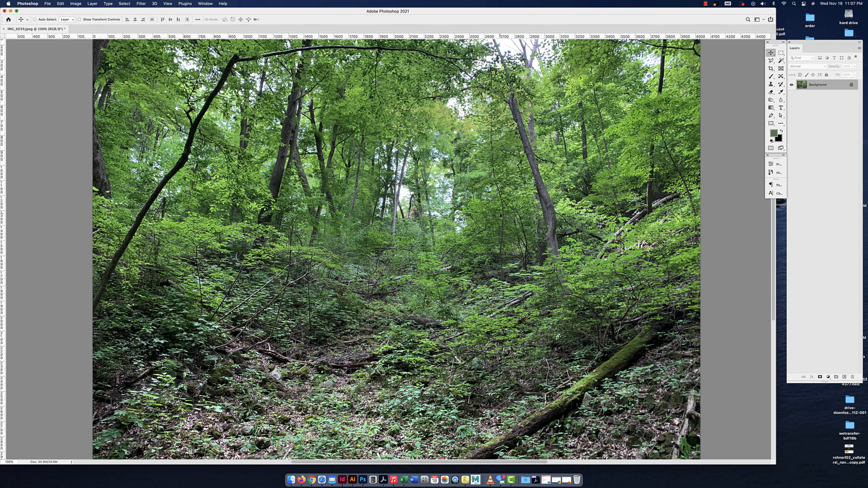
# - Try changing the photo's resolution with resampling turned off, and undo that change
pyautogui.press('super+minus')
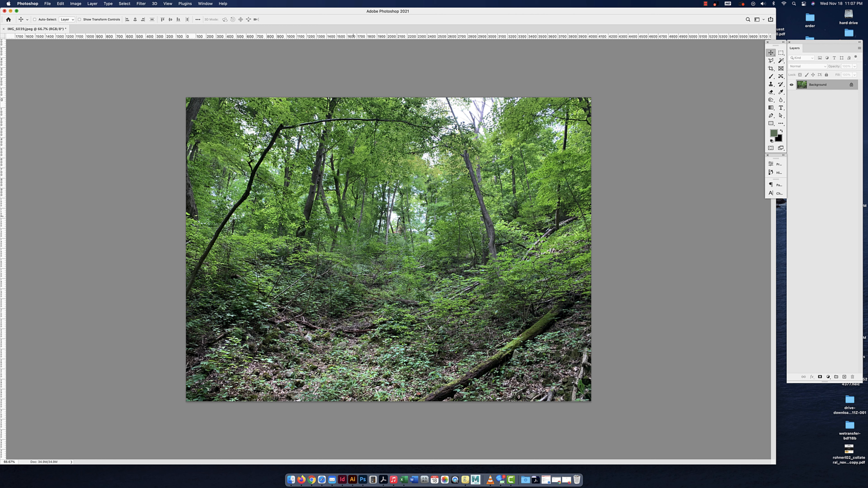
pyautogui.press('alt+super+i')
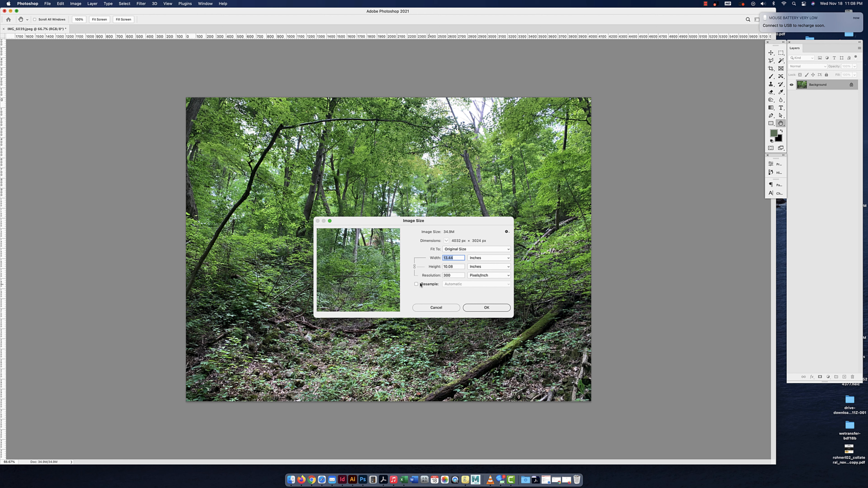
pyautogui.doubleClick(444, 276)
pyautogui.write('7')
pyautogui.press('BackSpace')
pyautogui.press('BackSpace')
pyautogui.write('300')
pyautogui.moveTo(454, 275); pyautogui.dragTo(436, 277)
pyautogui.write('7')
pyautogui.click(482, 307)
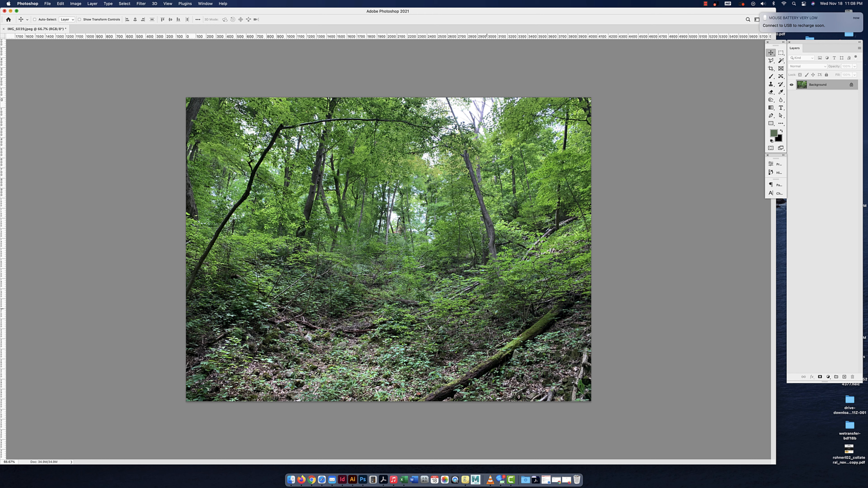
pyautogui.press('super+z')
# - Turn resampling back on in the Image Size settings and set the photo's resolution to 72 pixels/inch
pyautogui.press('alt+super+i')
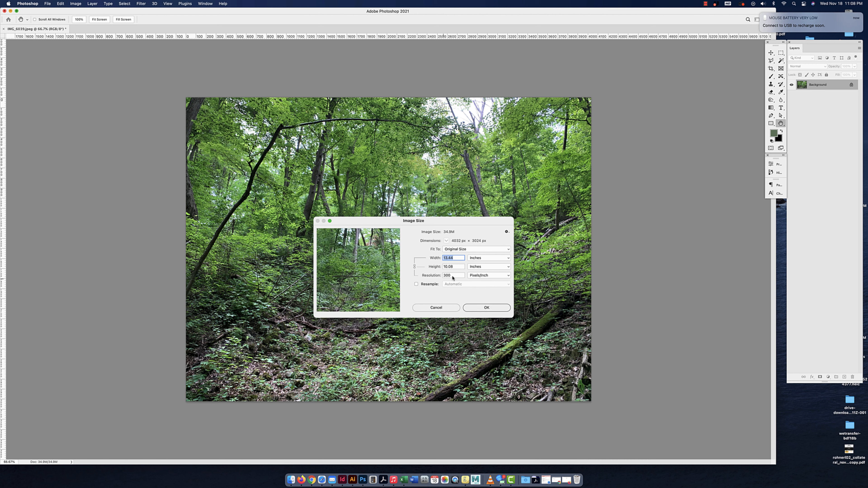
pyautogui.click(417, 284)
pyautogui.click(454, 276)
pyautogui.write('72')
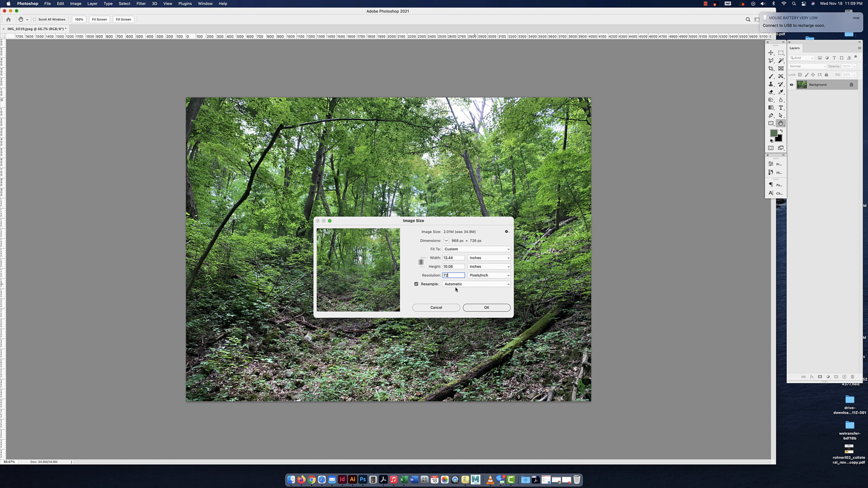
# - Review the available resampling methods from Preserve Details to Bilinear, keeping Automatic selected
pyautogui.click(472, 284)
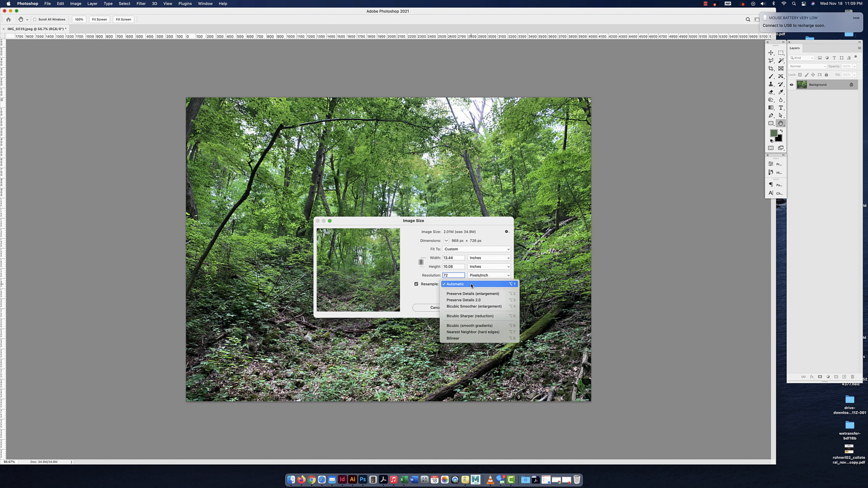
pyautogui.press('Down')
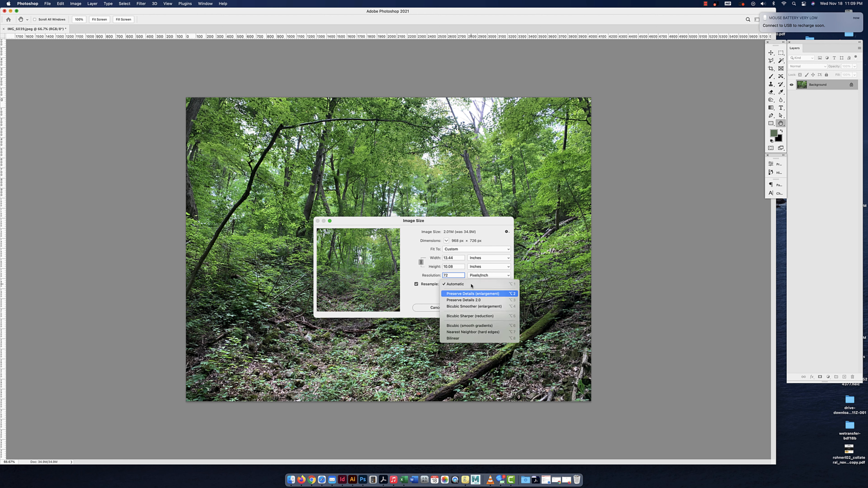
pyautogui.press('Down')
pyautogui.press('Down')
pyautogui.press('Down')
pyautogui.press('Down')
pyautogui.press('Down')
pyautogui.press('Down')
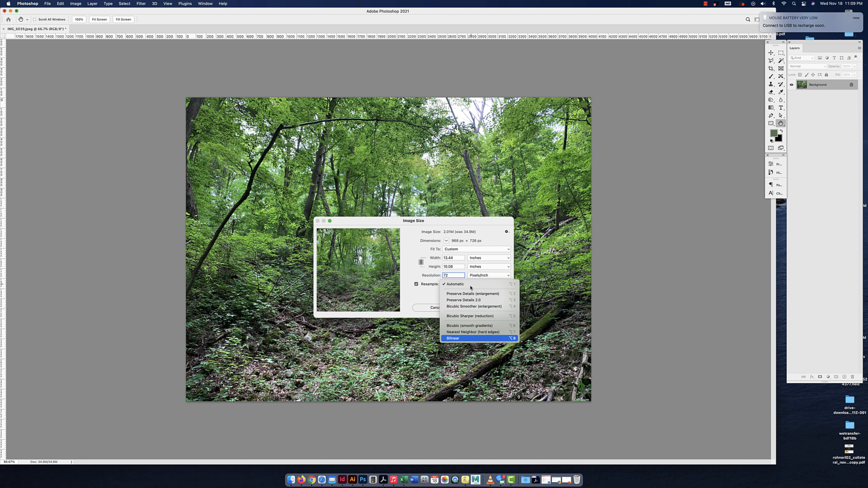
pyautogui.press('Up')
pyautogui.press('Up')
pyautogui.press('Up')
pyautogui.press('Up')
pyautogui.press('Up')
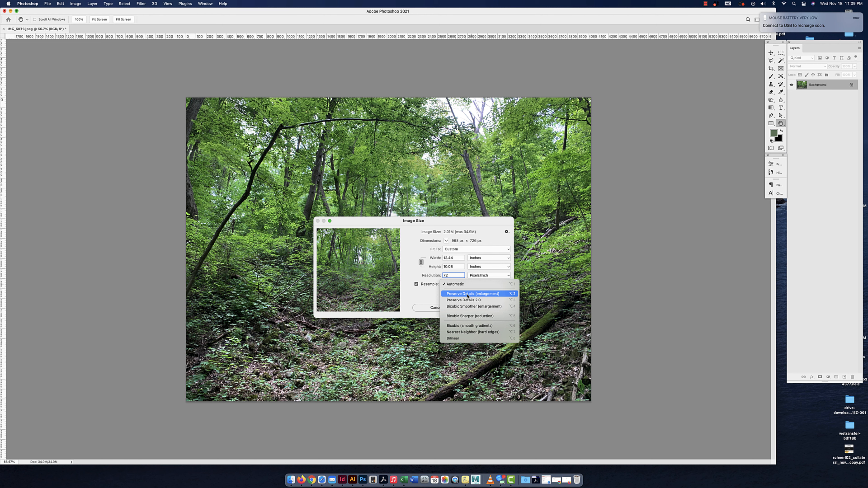
pyautogui.press('Up')
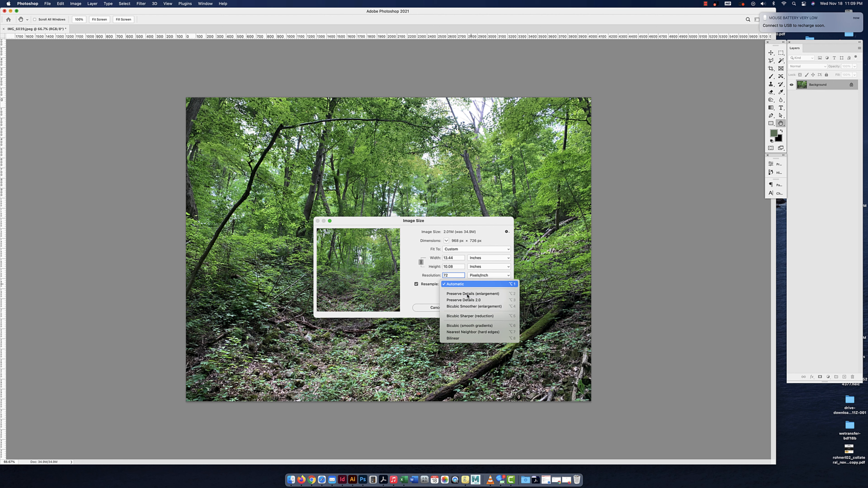
pyautogui.press('Down')
pyautogui.press('Down')
pyautogui.press('Down')
pyautogui.press('Down')
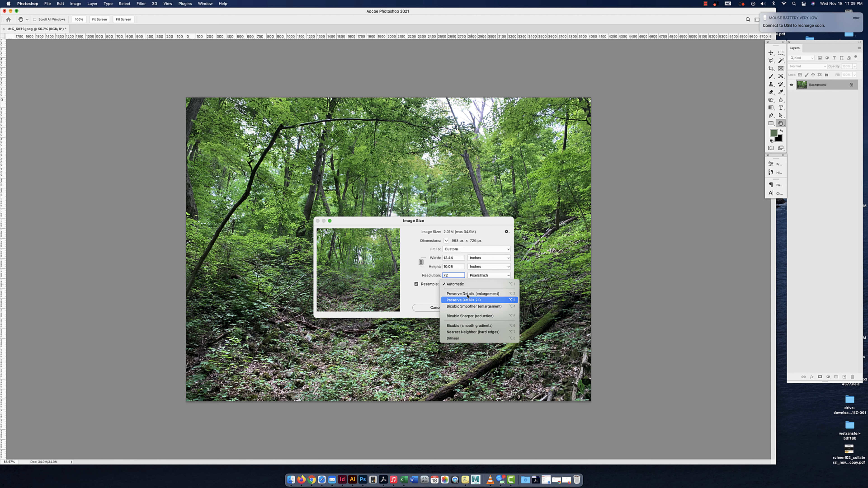
pyautogui.press('Up')
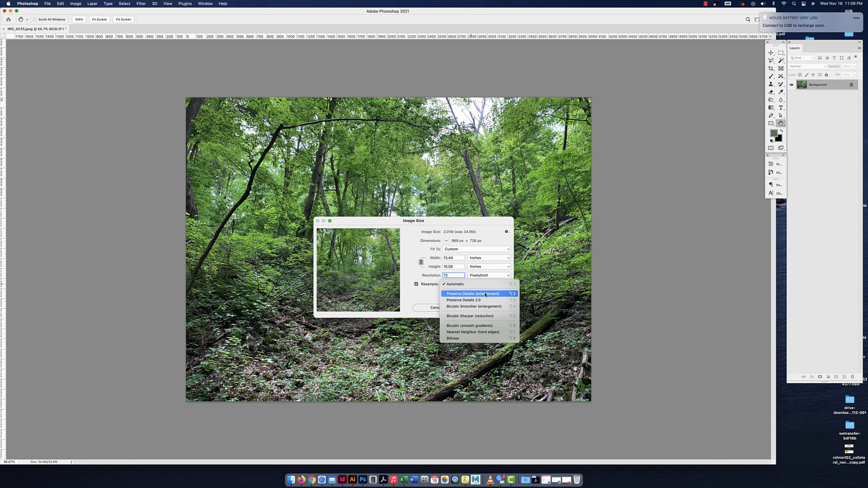
pyautogui.click(485, 294)
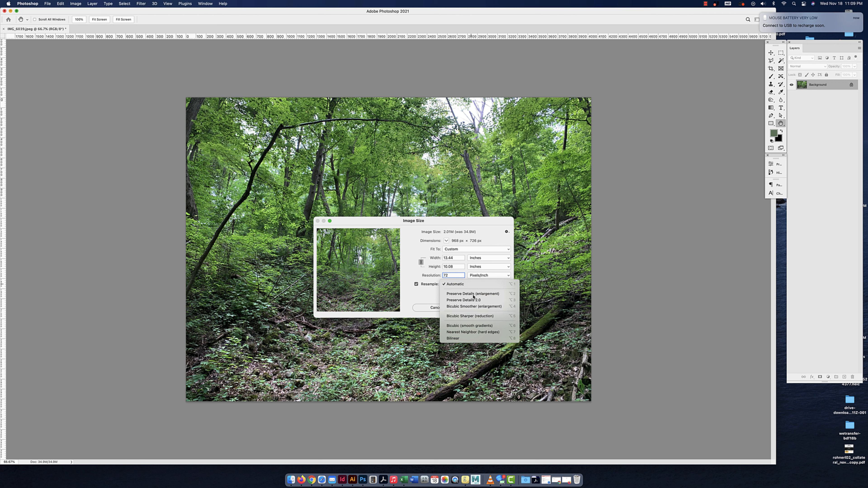
pyautogui.press('Down')
pyautogui.press('Down')
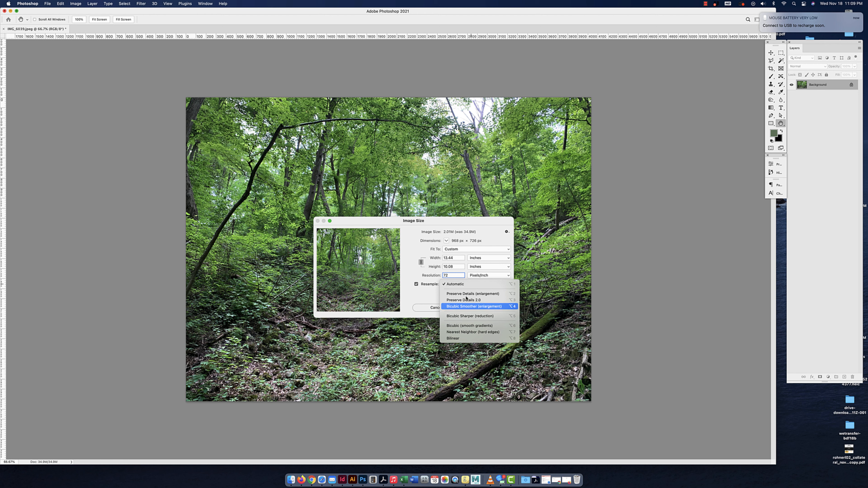
pyautogui.press('Down')
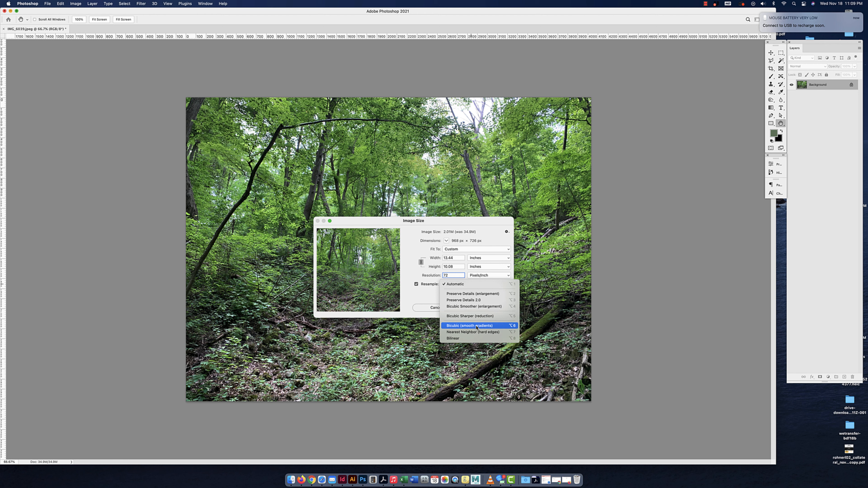
pyautogui.click(488, 222)
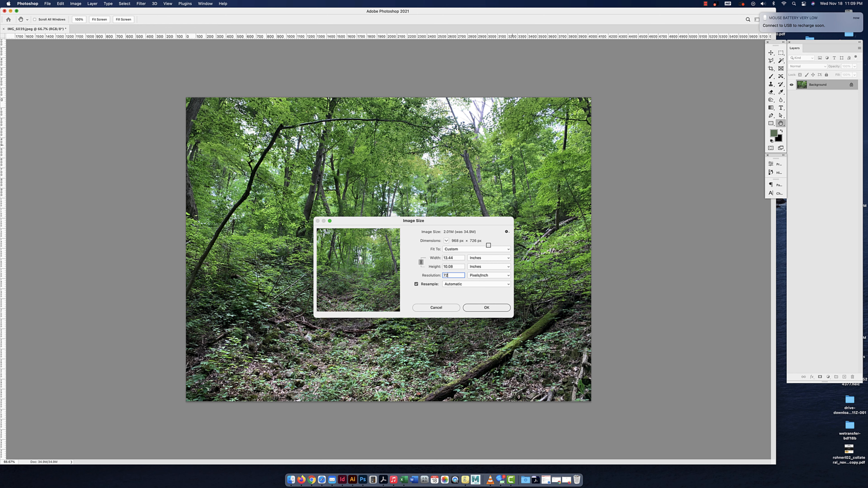
# - Apply the image size change with Automatic resampling and view the resized photo at 100%
pyautogui.click(487, 307)
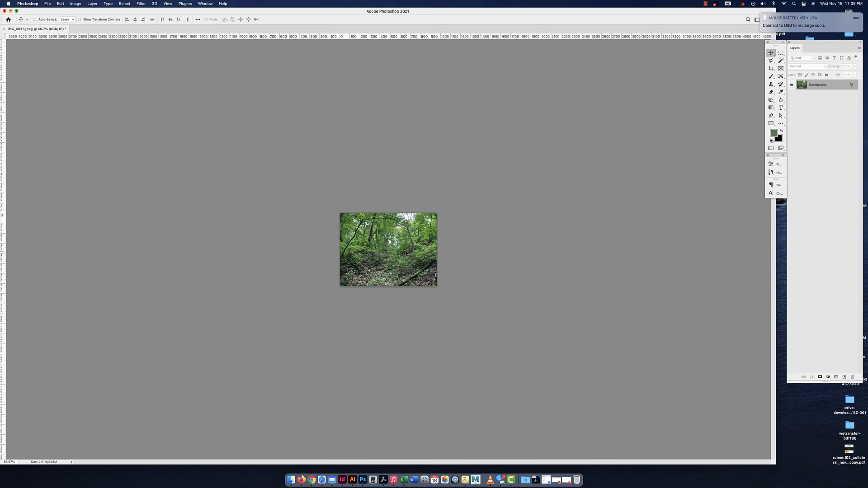
pyautogui.press('super+equal')
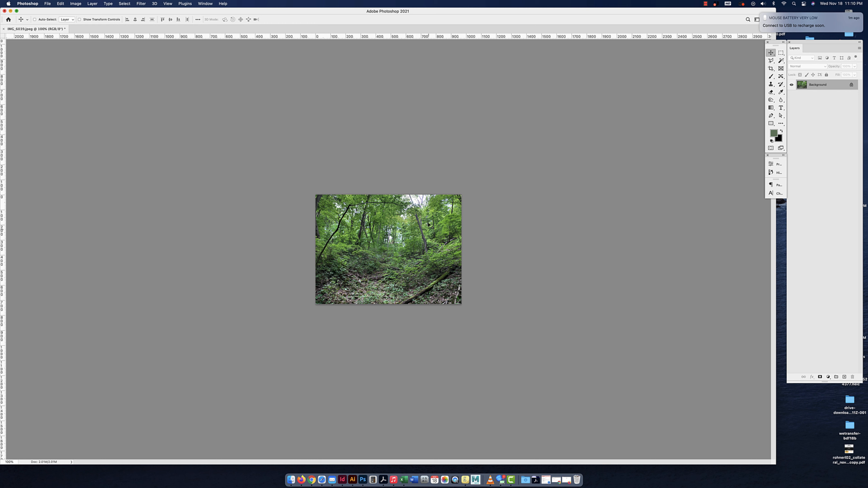
# - Open the resized photo in the legacy Save for Web export
pyautogui.click(48, 4)
pyautogui.moveTo(68, 83)
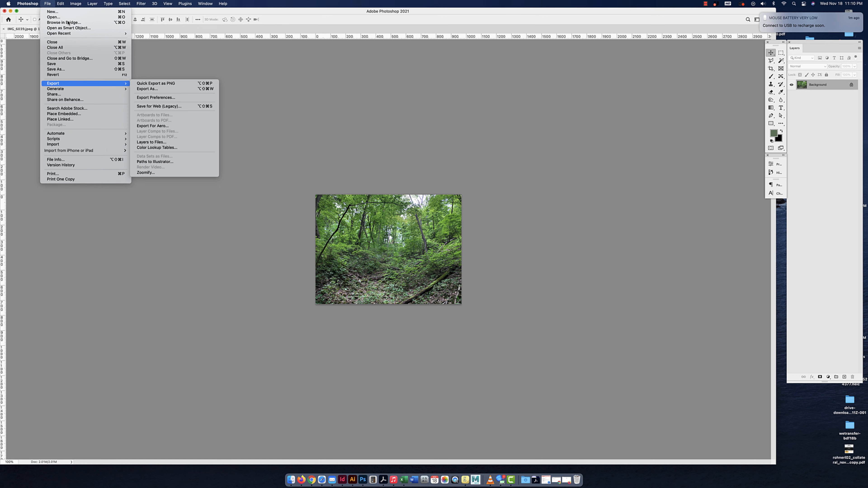
pyautogui.click(159, 106)
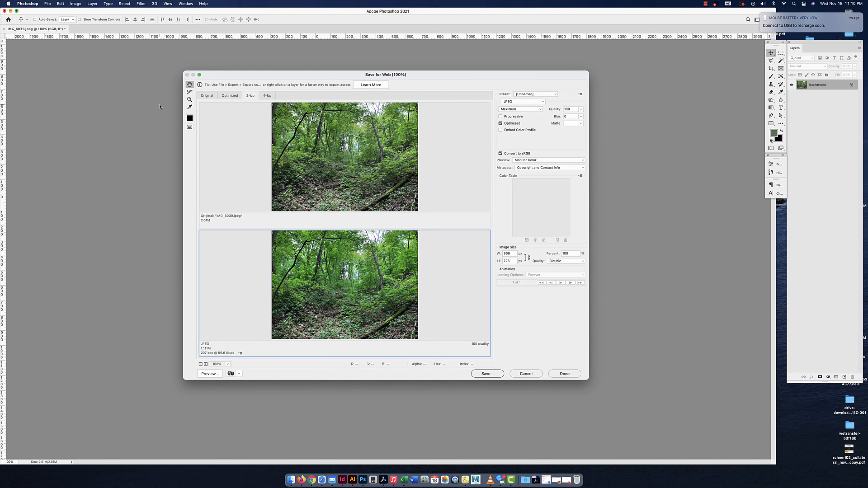
# - Compare the Original, Optimized, 2-Up and 4-Up previews, ending on the 2-Up comparison
pyautogui.click(211, 97)
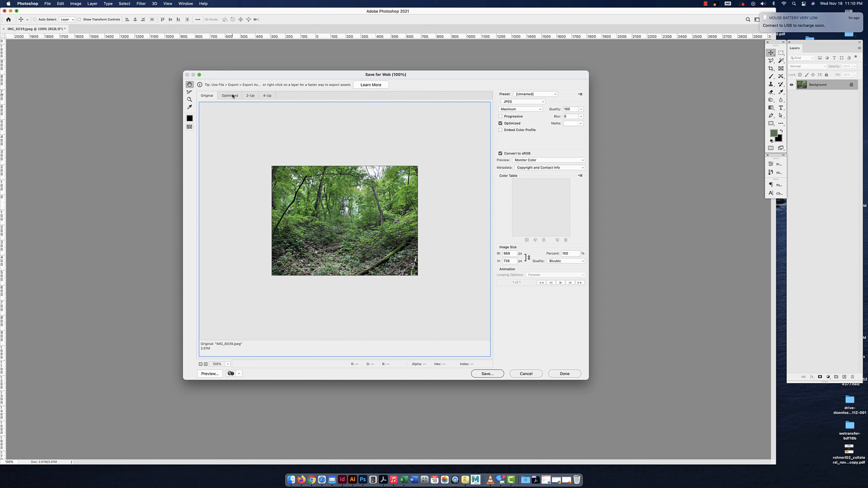
pyautogui.click(232, 96)
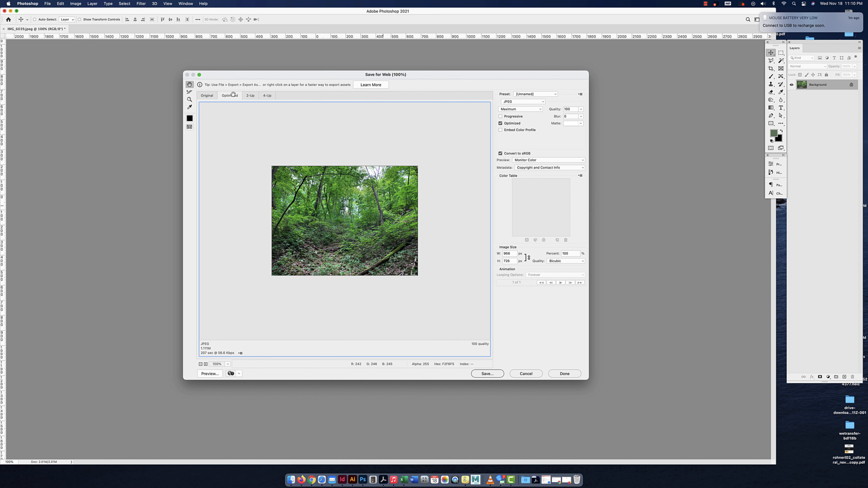
pyautogui.click(247, 96)
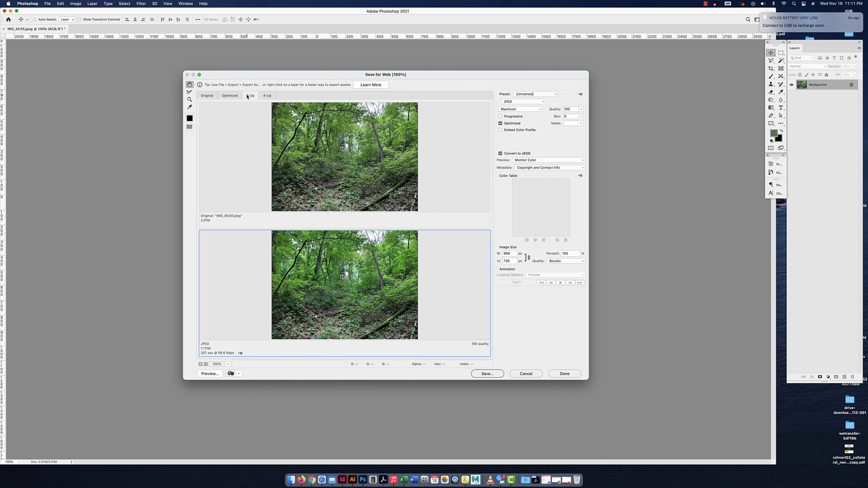
pyautogui.click(267, 97)
pyautogui.click(259, 99)
pyautogui.moveTo(444, 75); pyautogui.dragTo(365, 81)
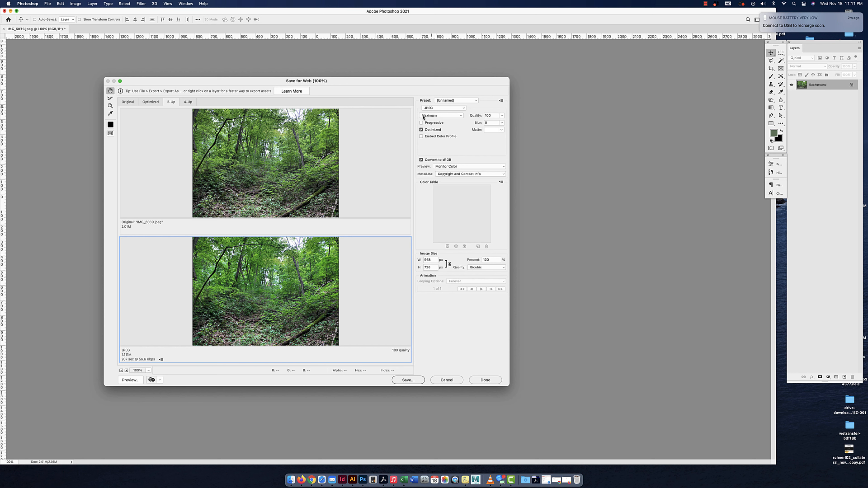
# - Review the export file formats GIF, JPEG, PNG-8, PNG-24 and WBMP, keeping JPEG selected
pyautogui.click(435, 108)
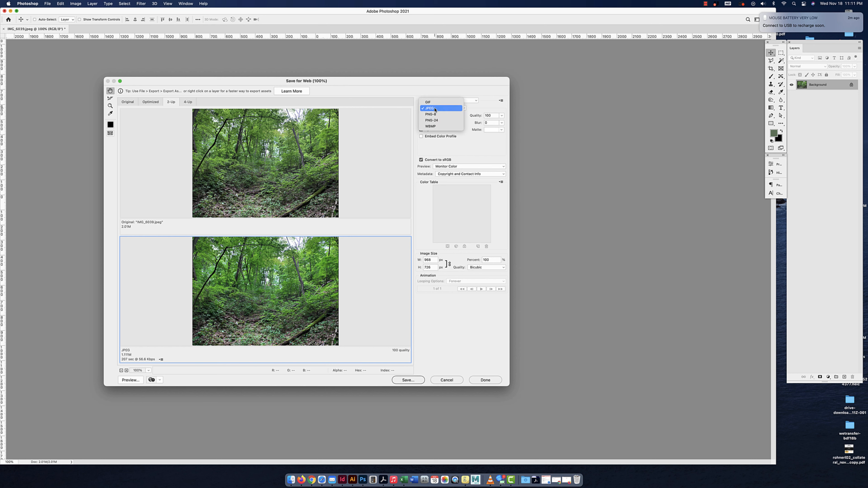
pyautogui.press('Up')
pyautogui.press('Down')
pyautogui.press('Down')
pyautogui.press('Down')
pyautogui.press('Down')
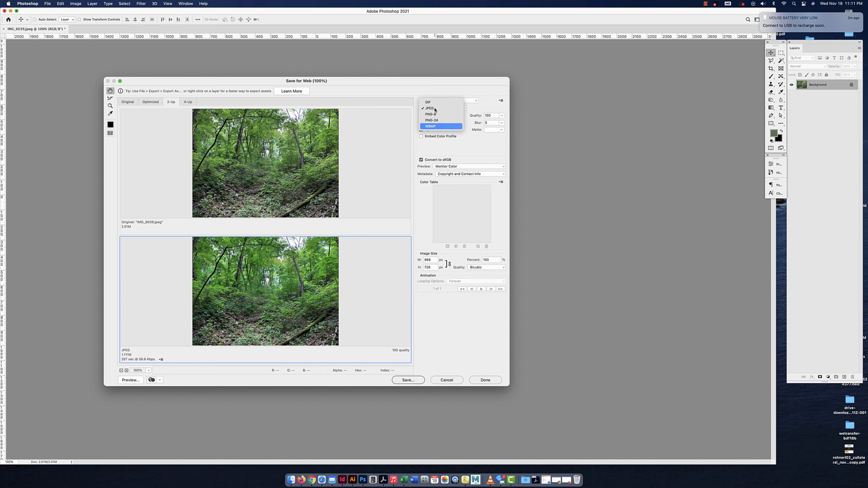
pyautogui.press('Up')
pyautogui.press('Up')
pyautogui.press('Up')
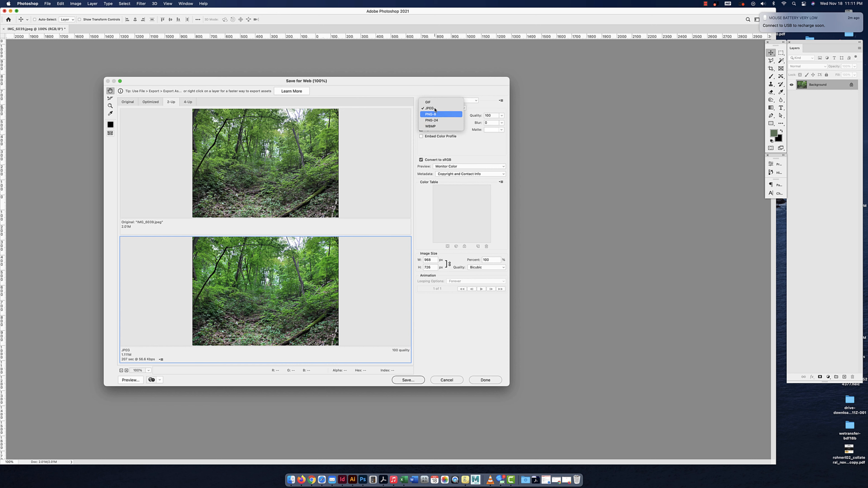
pyautogui.press('Down')
pyautogui.press('Down')
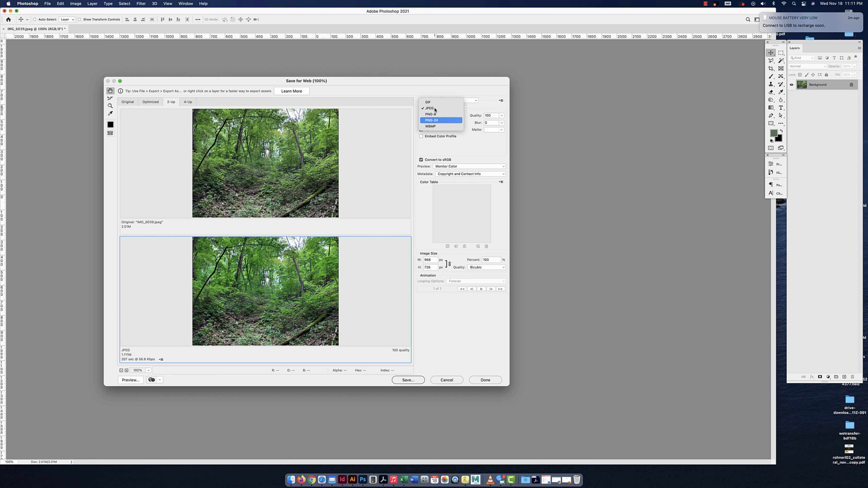
pyautogui.press('Up')
pyautogui.press('Up')
pyautogui.press('Up')
pyautogui.press('Escape')
# - Compare fine detail in the original and the 100-quality JPEG preview across several areas at up to 600%
pyautogui.press('super+equal')
pyautogui.press('super+equal')
pyautogui.press('super+equal')
pyautogui.press('super+equal')
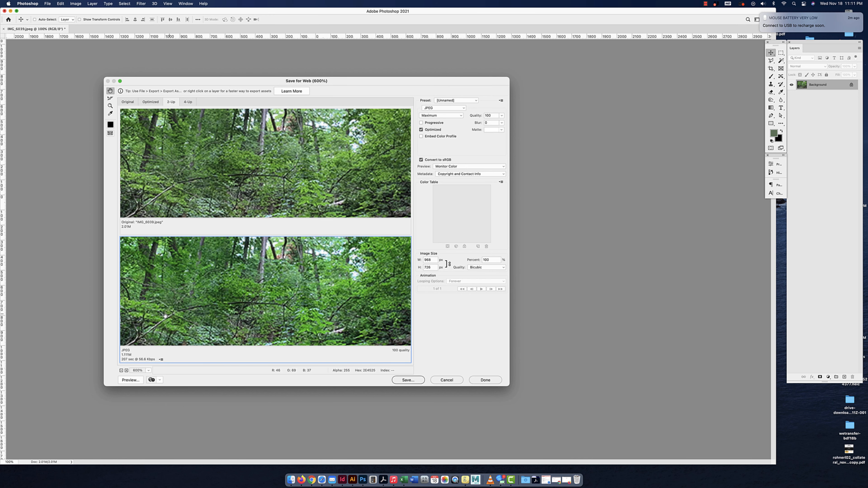
pyautogui.moveTo(219, 316); pyautogui.dragTo(165, 316)
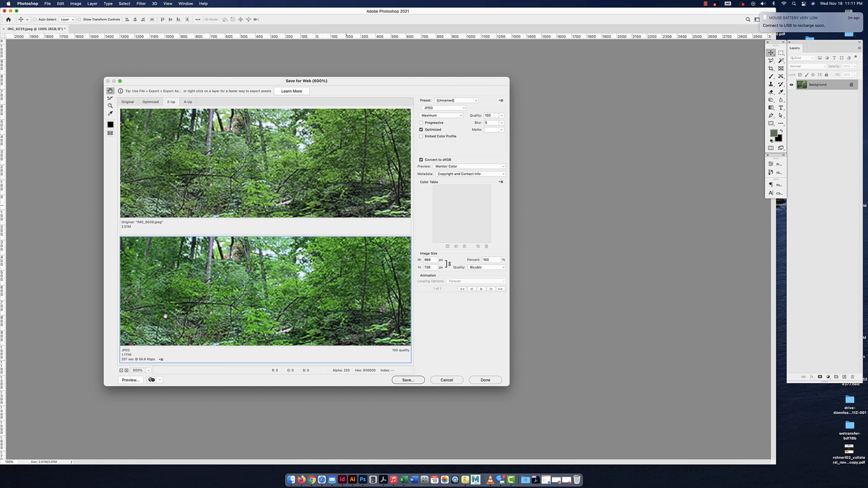
pyautogui.scroll(-3, 205, 310)
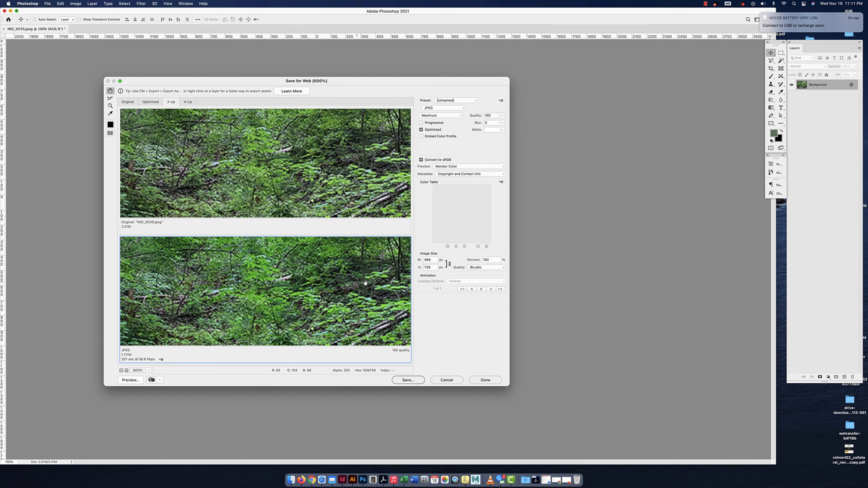
pyautogui.scroll(-2, 299, 290)
pyautogui.hscroll(-1, 299, 290)
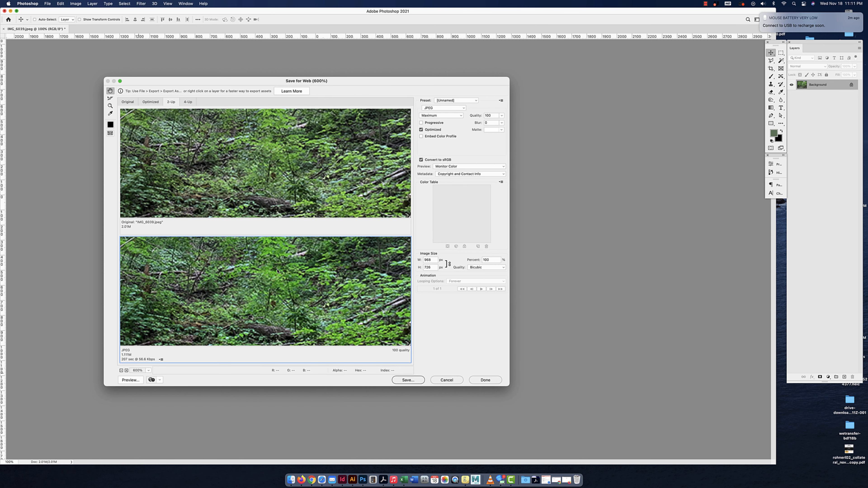
pyautogui.hscroll(3, 310, 267)
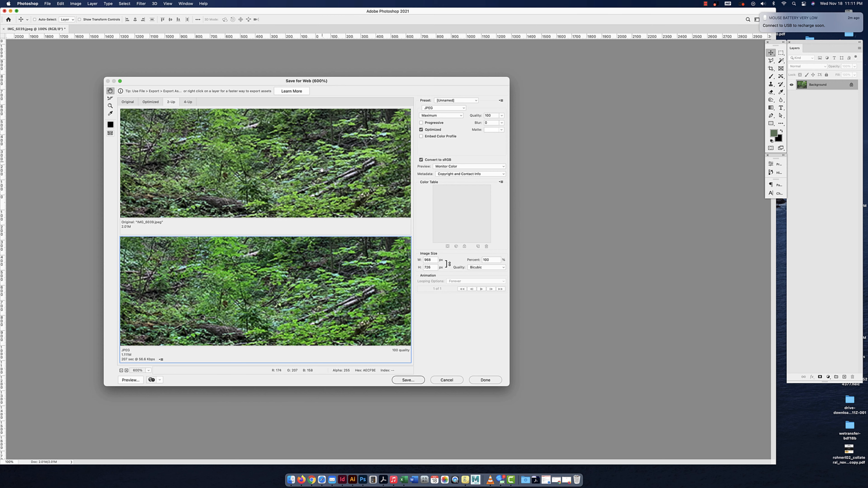
pyautogui.press('super+minus')
pyautogui.press('super+minus')
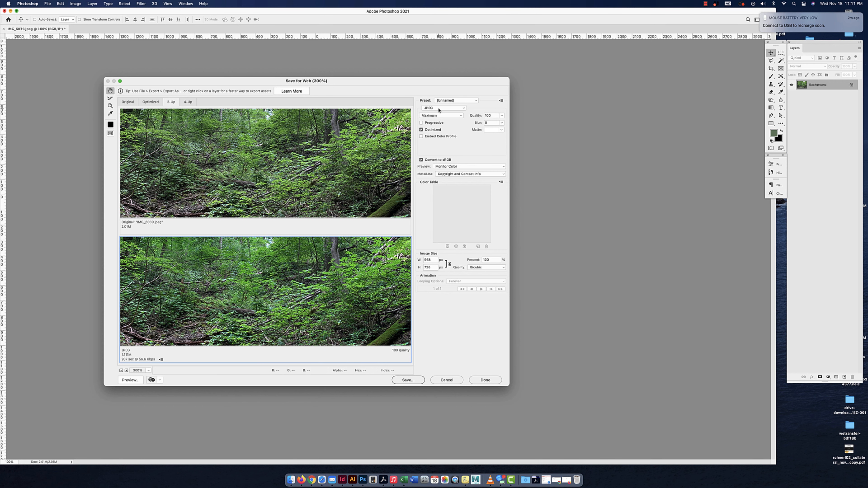
# - Set the JPEG quality to 50 and compare the preview's fine detail with the original at high magnification
pyautogui.doubleClick(490, 116)
pyautogui.write('50')
pyautogui.press('super+=')
pyautogui.press('super+equal')
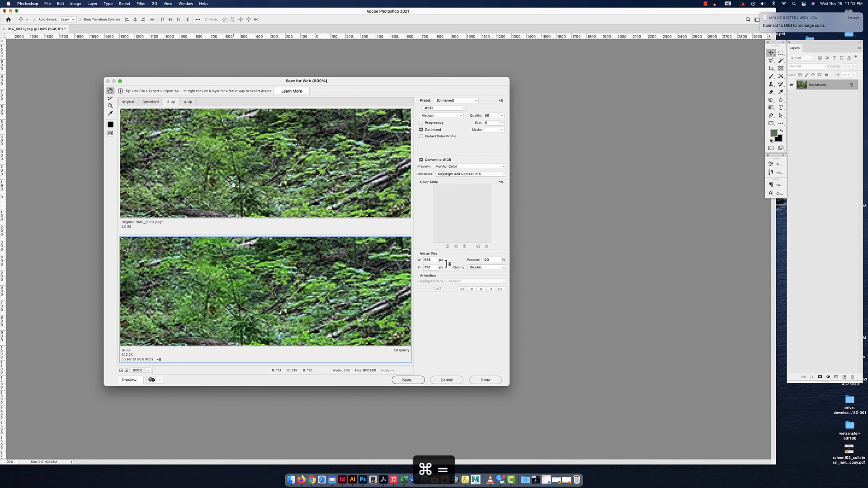
pyautogui.press('super+minus')
pyautogui.press('super+minus')
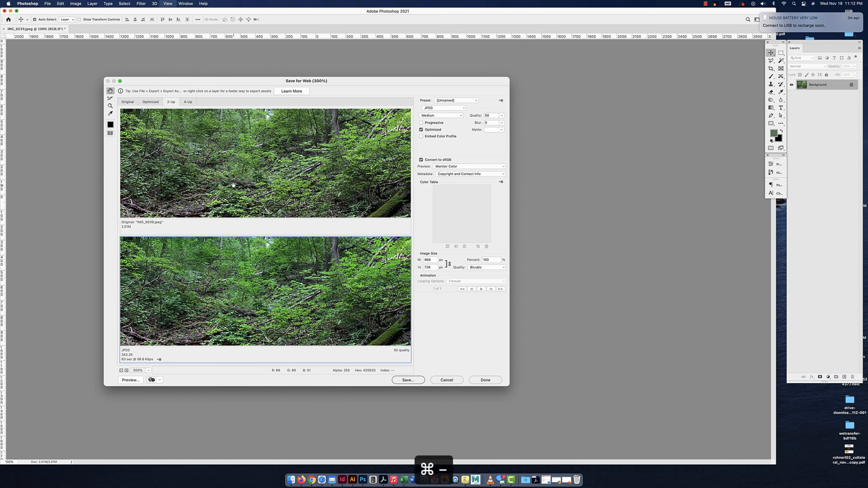
# - Set the JPEG quality back to 100
pyautogui.moveTo(490, 115); pyautogui.dragTo(478, 116)
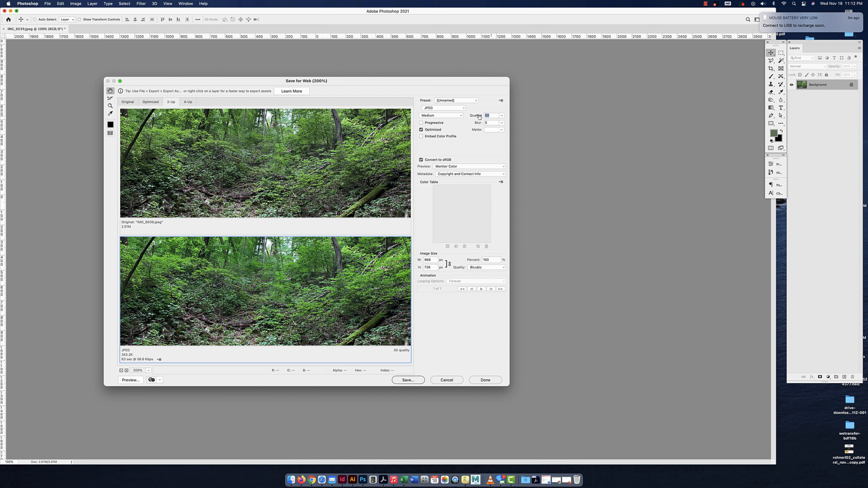
pyautogui.write('100')
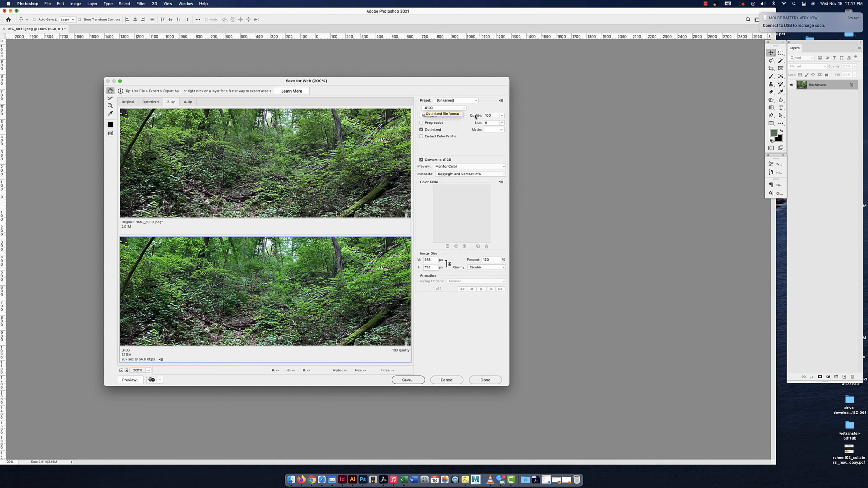
# - Switch the web export format to GIF and compare its fine detail with the original at high magnification
pyautogui.click(445, 108)
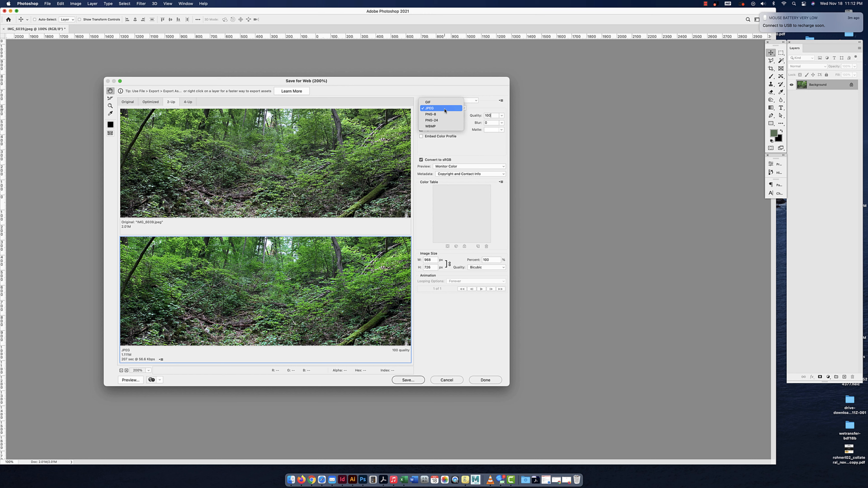
pyautogui.click(441, 102)
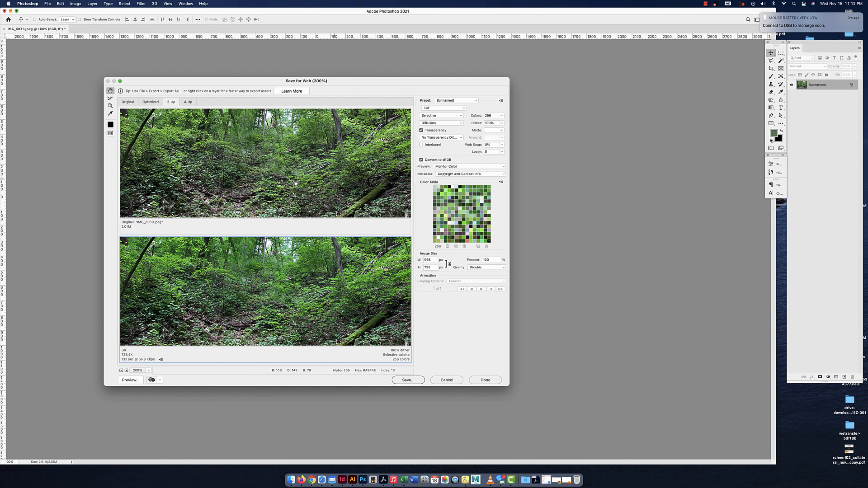
pyautogui.press('super+equal')
pyautogui.press('super+equal')
pyautogui.press('super+equal')
pyautogui.press('super+equal')
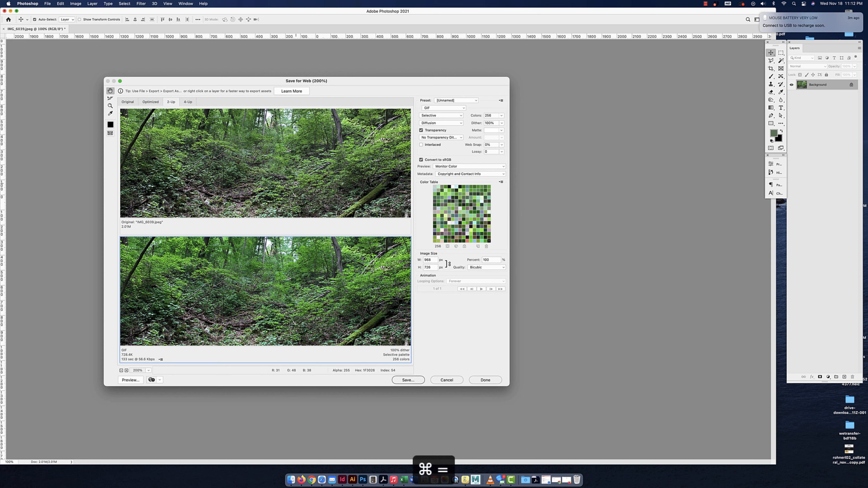
pyautogui.press('super+equal')
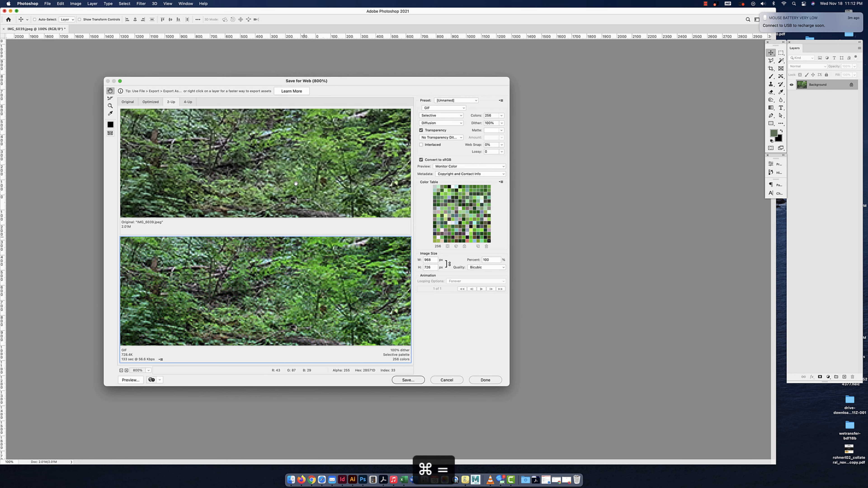
# - Reduce the GIF export's color count in stages to 196, checking the preview and file size
pyautogui.click(478, 117)
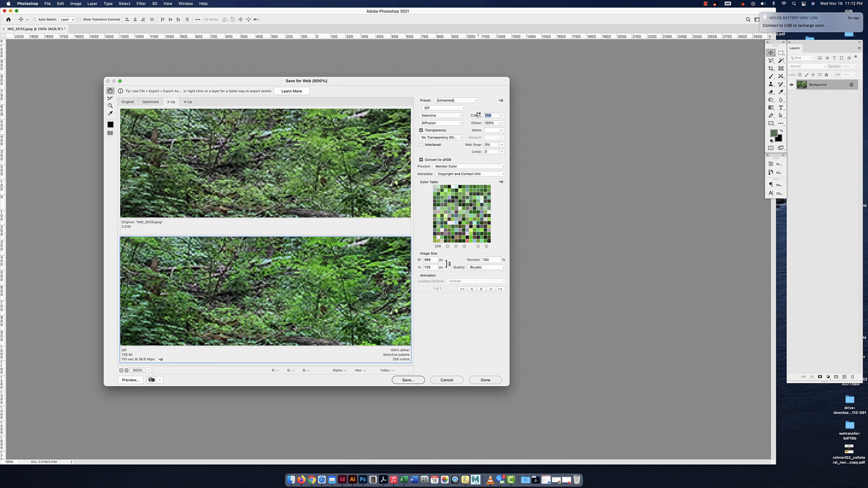
pyautogui.hotkey('shift', 'Down')
pyautogui.hotkey('shift', 'Down')
pyautogui.hotkey('shift', 'Down')
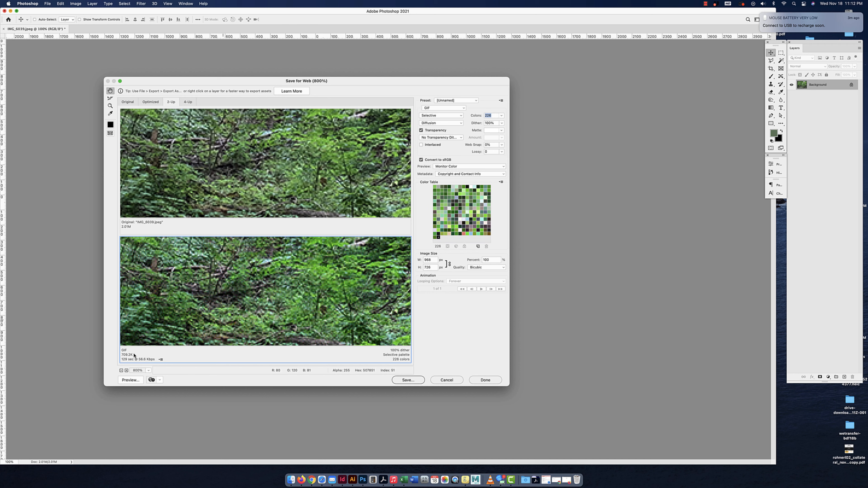
pyautogui.hotkey('shift', 'Down')
pyautogui.hotkey('shift', 'Down')
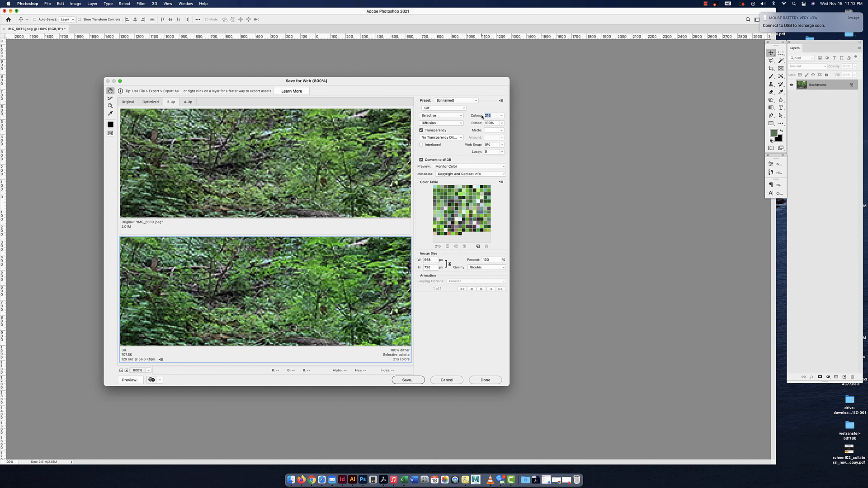
pyautogui.hotkey('shift', 'Down')
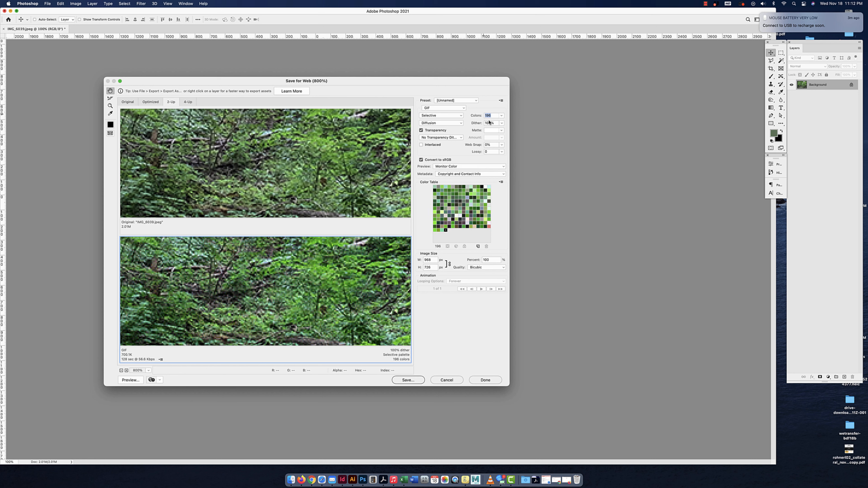
# - Restore the GIF export's color count to 256
pyautogui.click(491, 122)
pyautogui.click(480, 116)
pyautogui.hotkey('shift', 'Up')
pyautogui.hotkey('shift', 'Up')
pyautogui.hotkey('shift', 'Up')
pyautogui.hotkey('shift', 'Up')
pyautogui.hotkey('shift', 'Up')
pyautogui.hotkey('shift', 'Up')
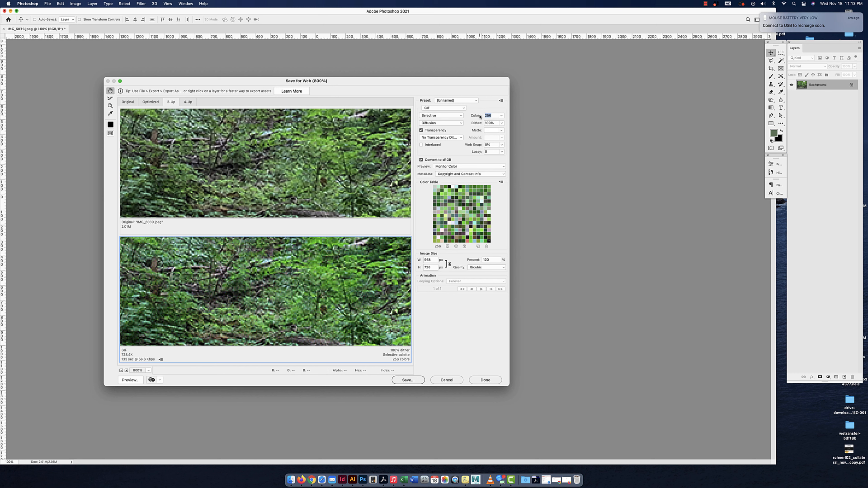
# - Compare the PNG-24 and PNG-8 export previews, return to PNG-24, and cancel the web export
pyautogui.click(443, 108)
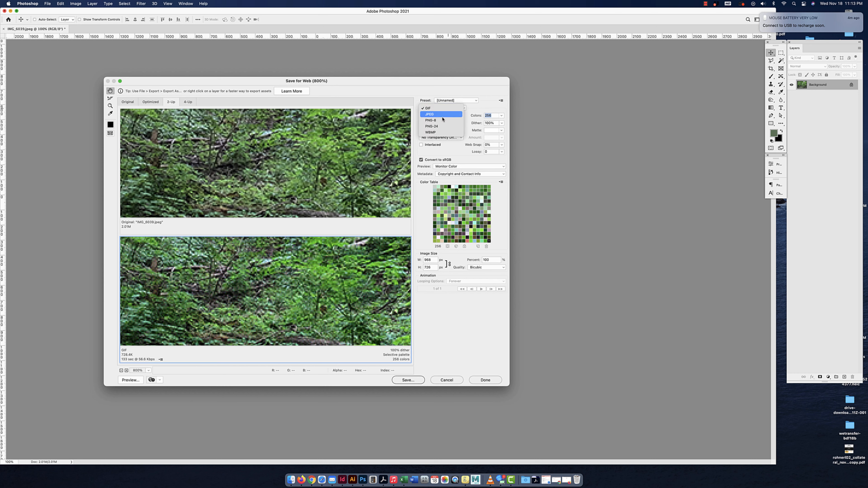
pyautogui.click(437, 129)
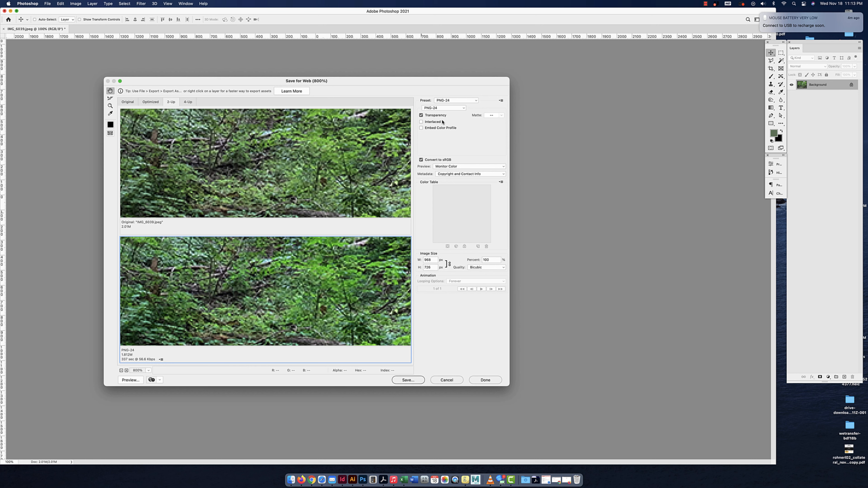
pyautogui.click(435, 108)
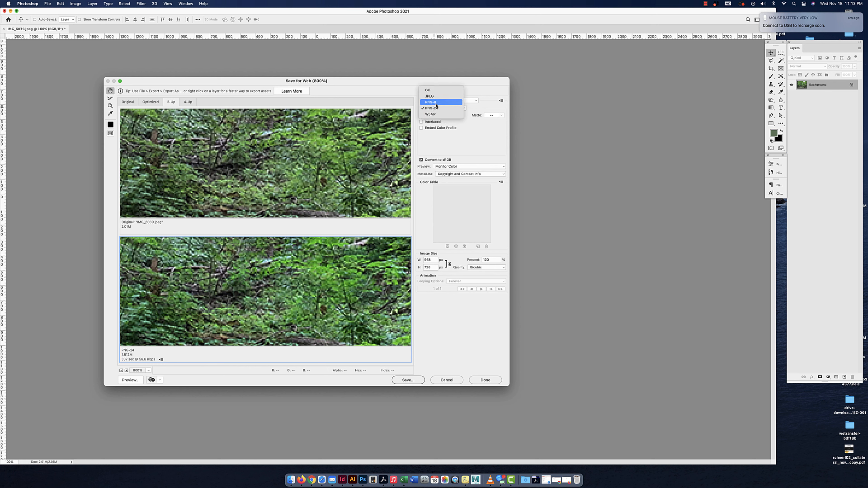
pyautogui.click(436, 103)
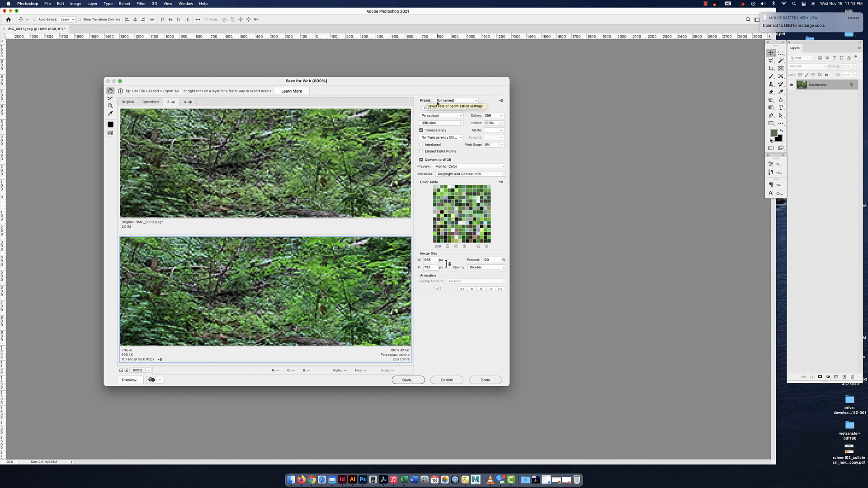
pyautogui.click(438, 108)
pyautogui.click(438, 108)
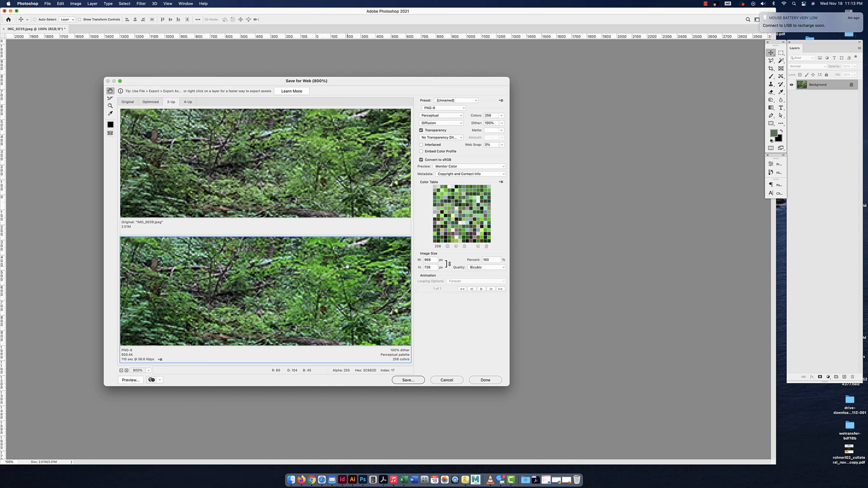
pyautogui.click(440, 115)
pyautogui.click(441, 115)
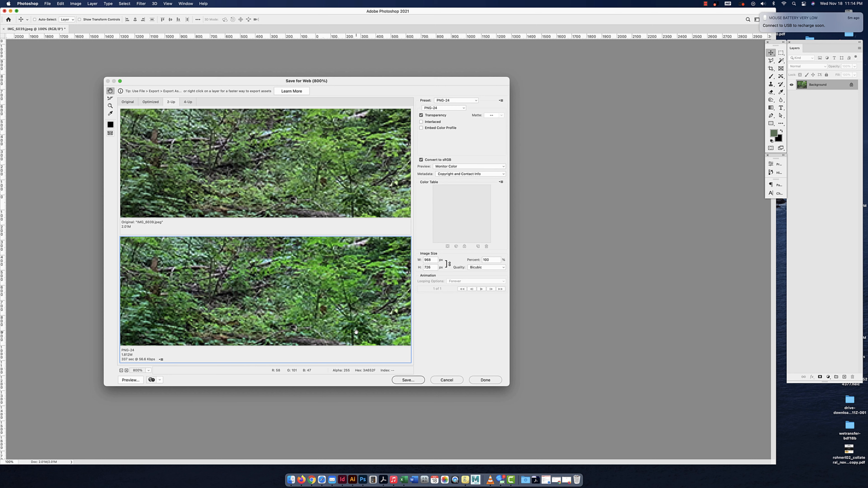
pyautogui.click(456, 380)
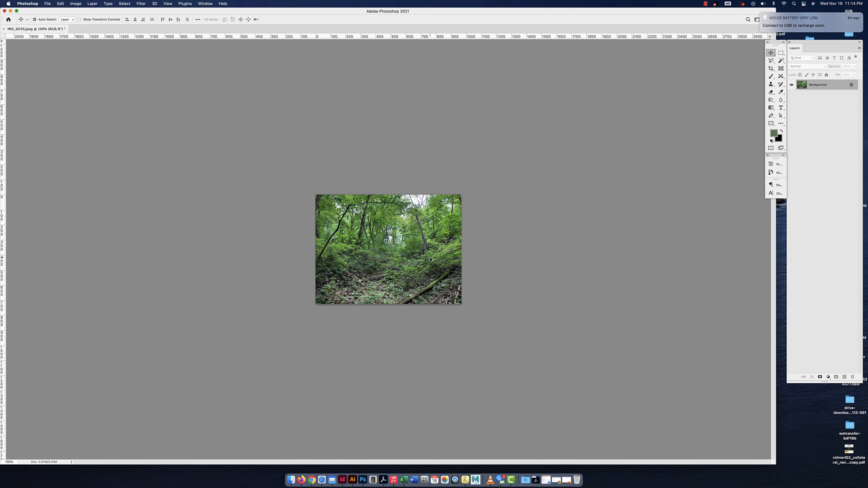
# - Resample the reduced photo up to 300 pixels/inch and inspect the enlarged image's detail
pyautogui.press('alt+super+i')
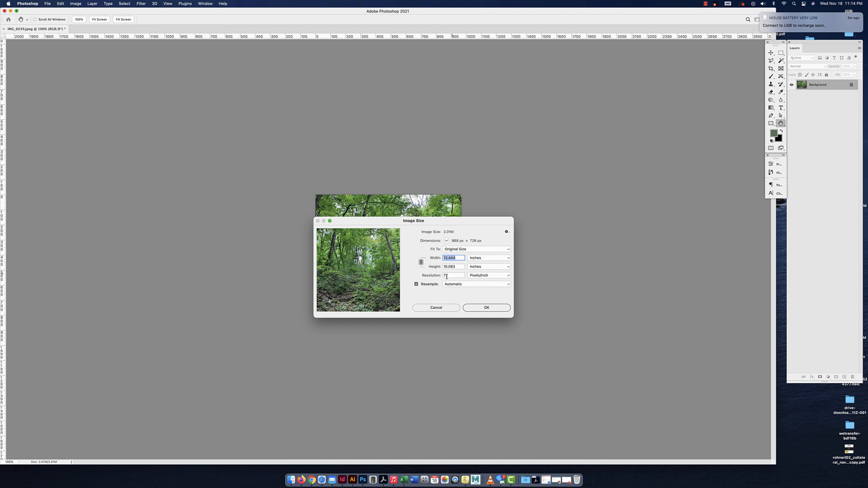
pyautogui.click(440, 275)
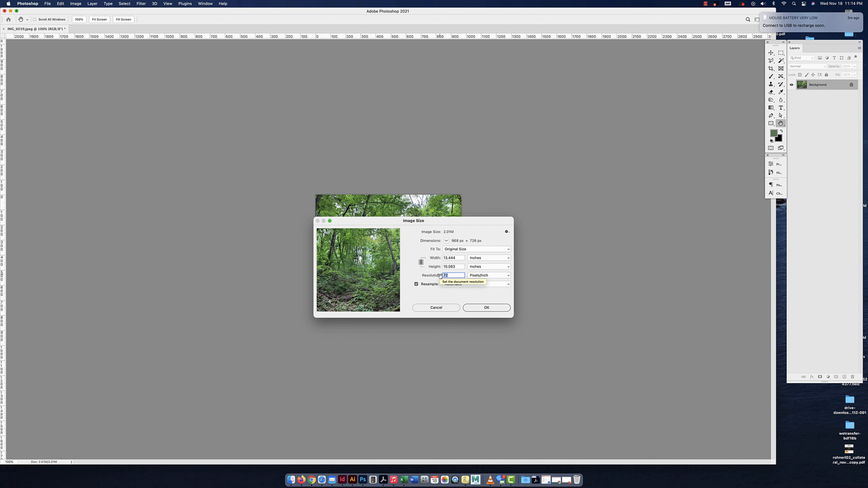
pyautogui.write('300')
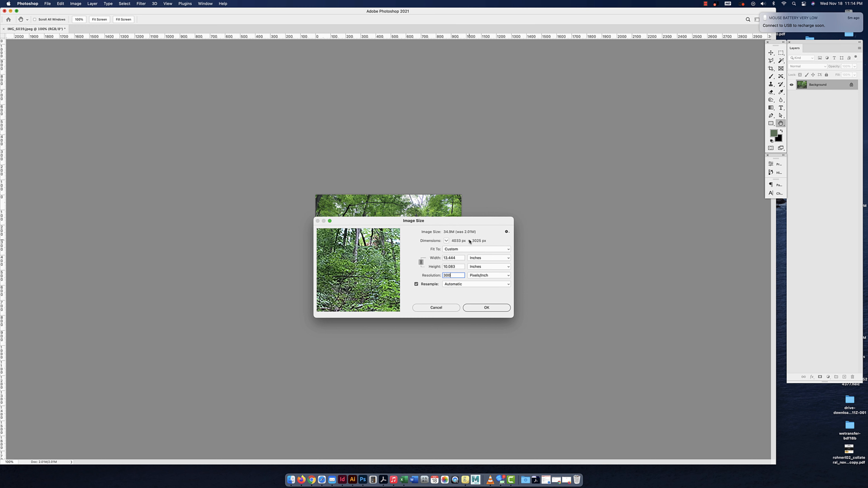
pyautogui.click(491, 308)
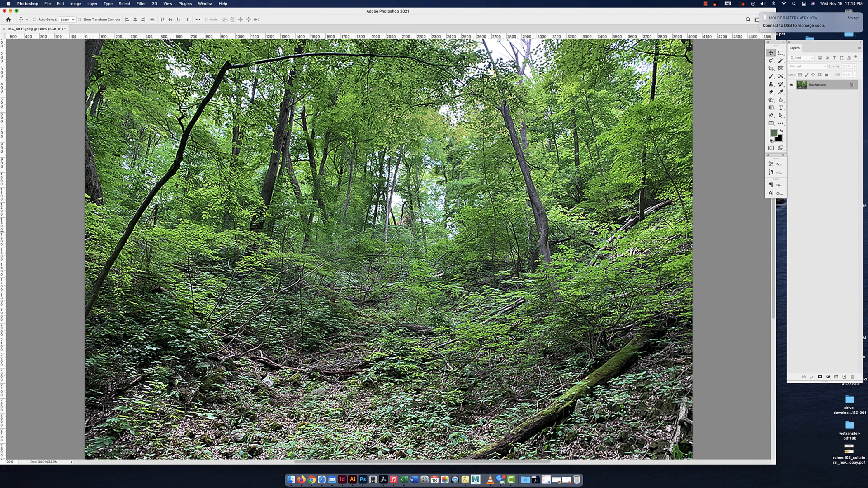
pyautogui.press('super+equal')
pyautogui.press('super+equal')
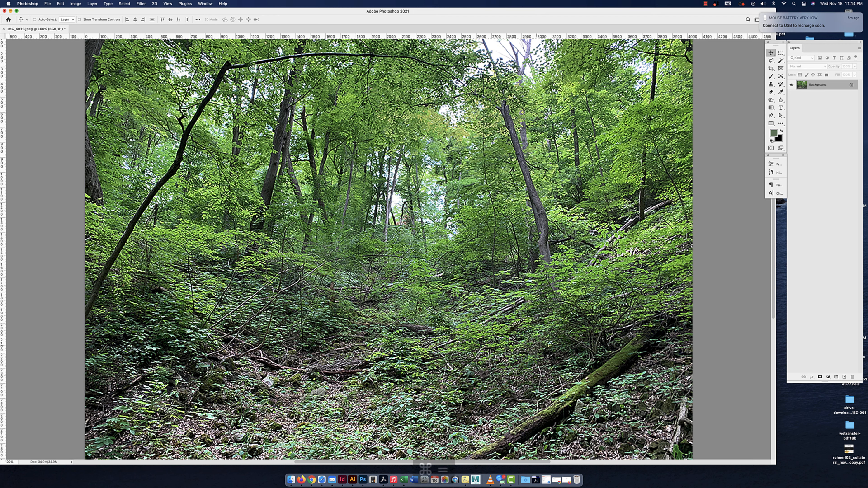
pyautogui.press('super+minus')
pyautogui.press('super+minus')
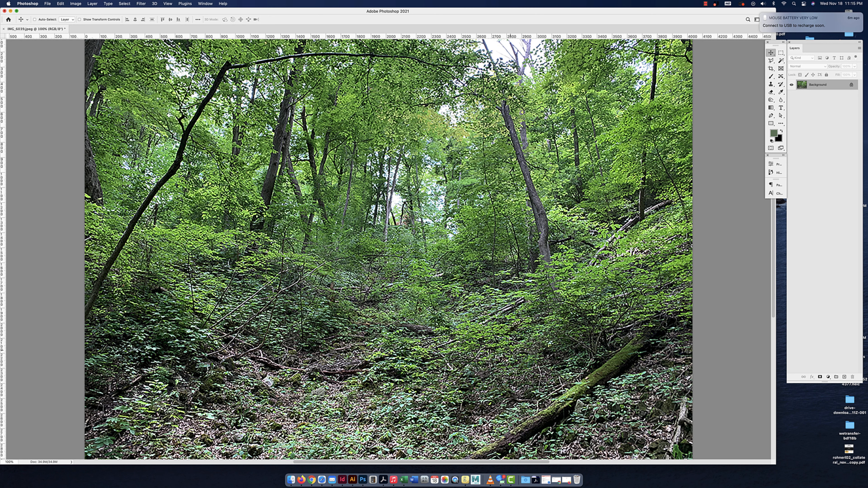
# - Undo all image size changes back to the photo's opened state, checking the image size on the way, and show the edit history
pyautogui.press('cmd+z')
pyautogui.press('alt+cmd+i')
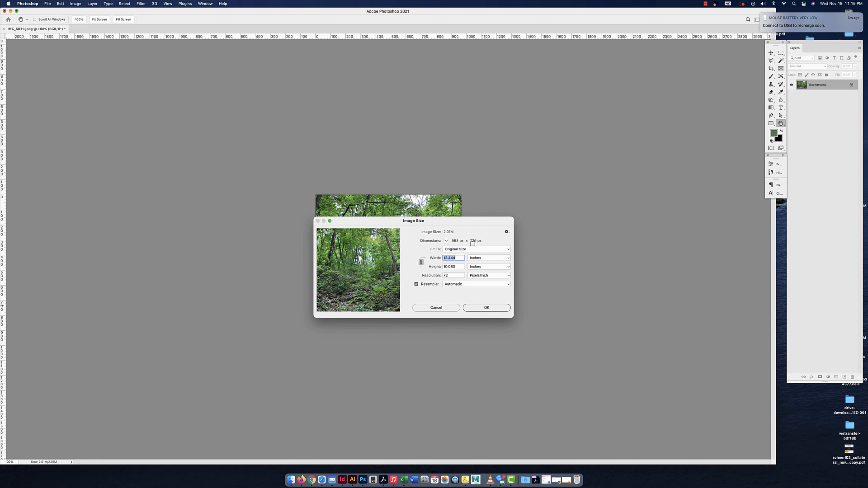
pyautogui.click(432, 307)
pyautogui.press('cmd+z')
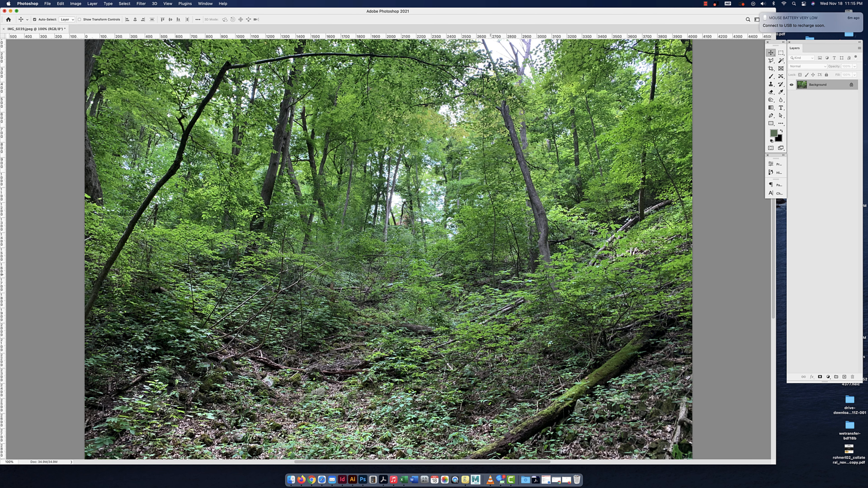
pyautogui.press('cmd+z')
pyautogui.click(774, 172)
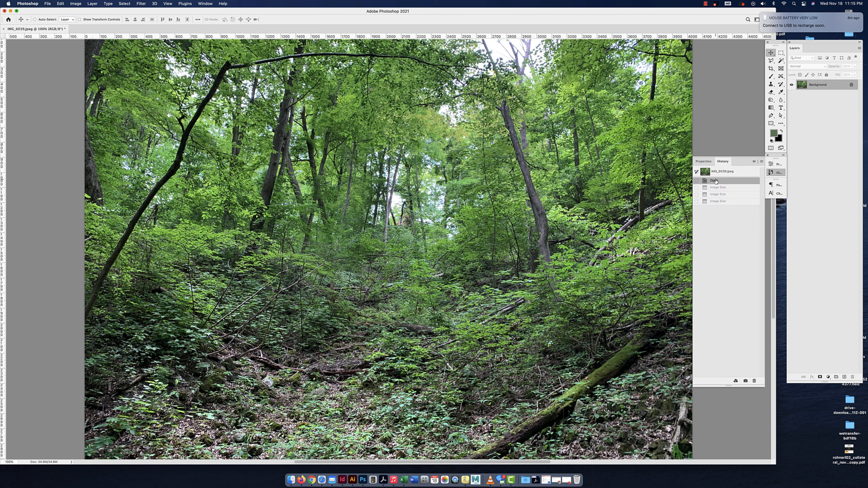
# - Set the original photo's resolution to 300 pixels/inch with resampling turned off
pyautogui.press('alt+cmd+i')
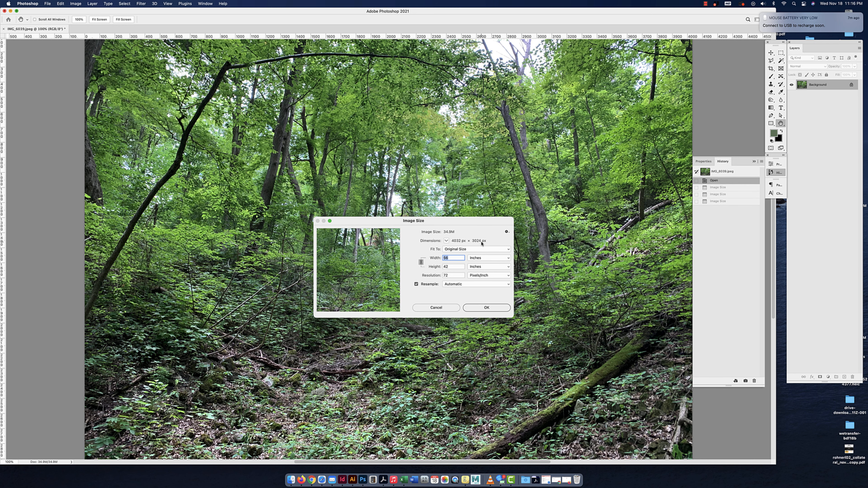
pyautogui.hscroll(-1, 481, 243)
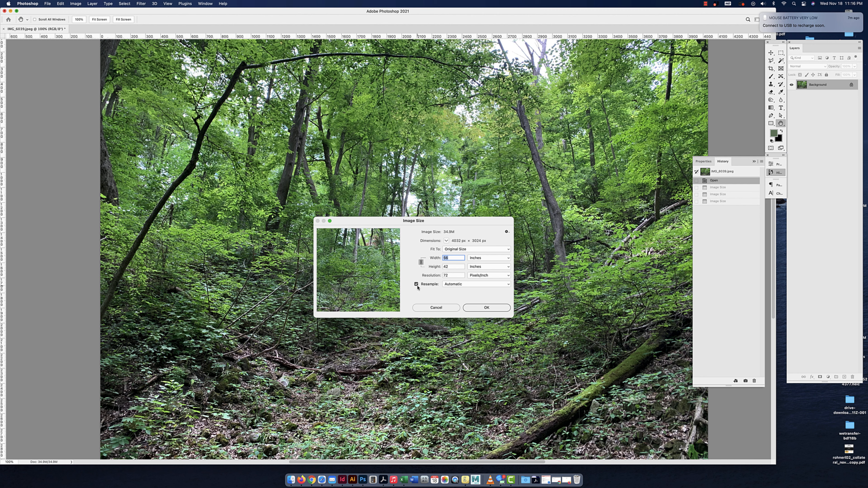
pyautogui.click(426, 284)
pyautogui.doubleClick(451, 275)
pyautogui.write('300')
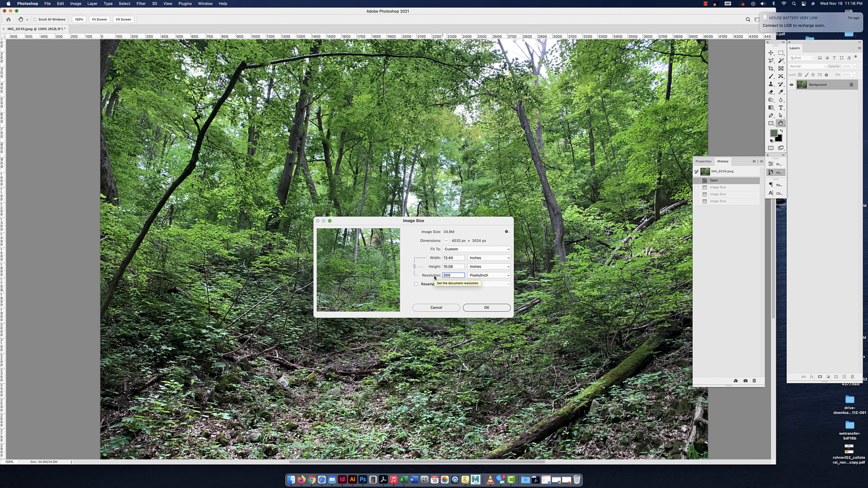
pyautogui.click(483, 310)
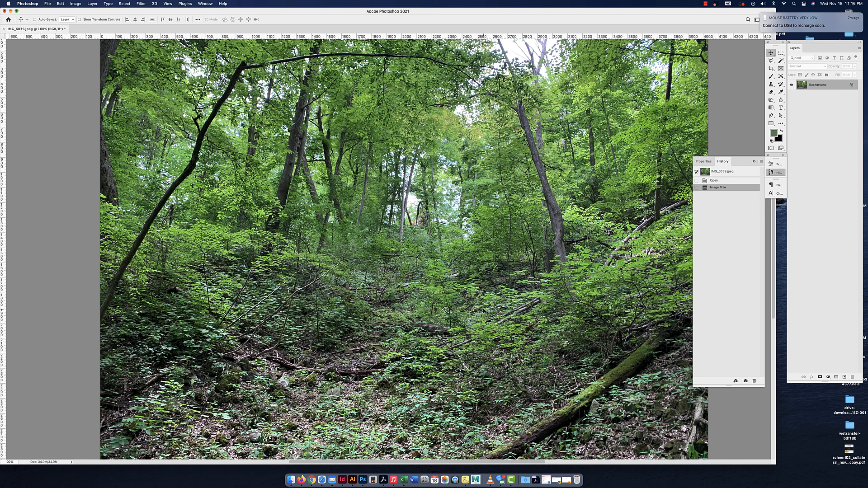
# - Dismiss saving for the moment and convert the photo's color mode to CMYK Color
pyautogui.press('shift+super+s')
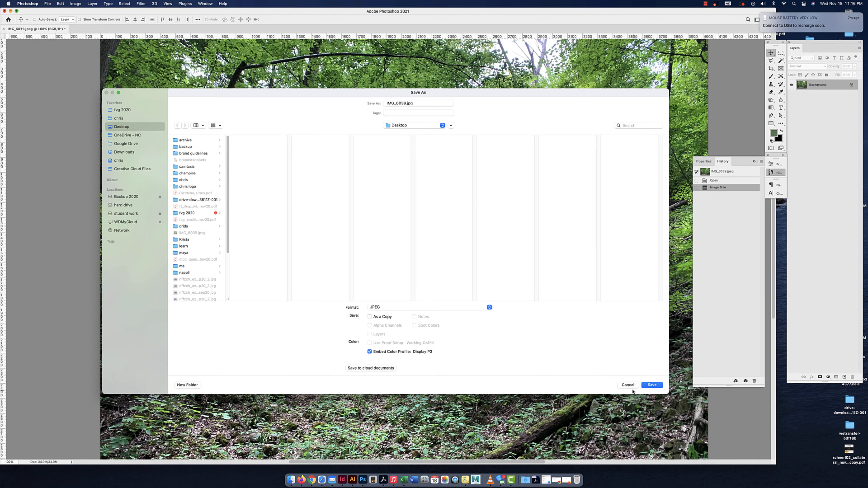
pyautogui.click(629, 385)
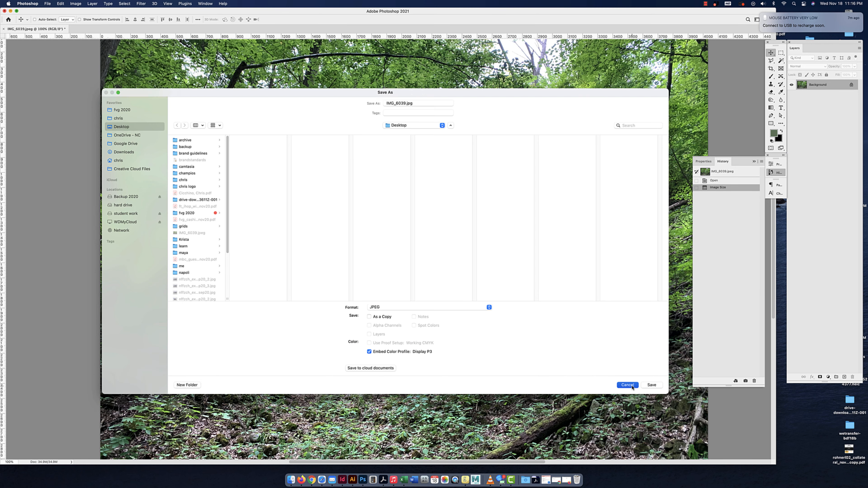
pyautogui.click(75, 4)
pyautogui.moveTo(82, 23)
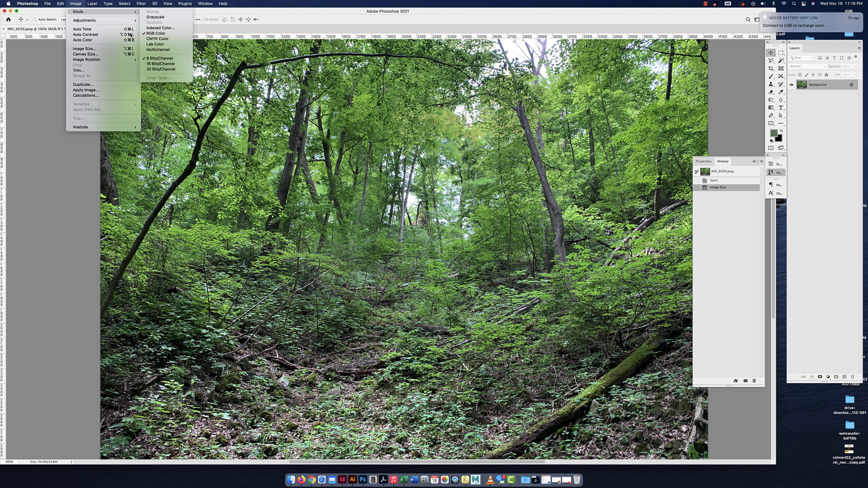
pyautogui.click(157, 38)
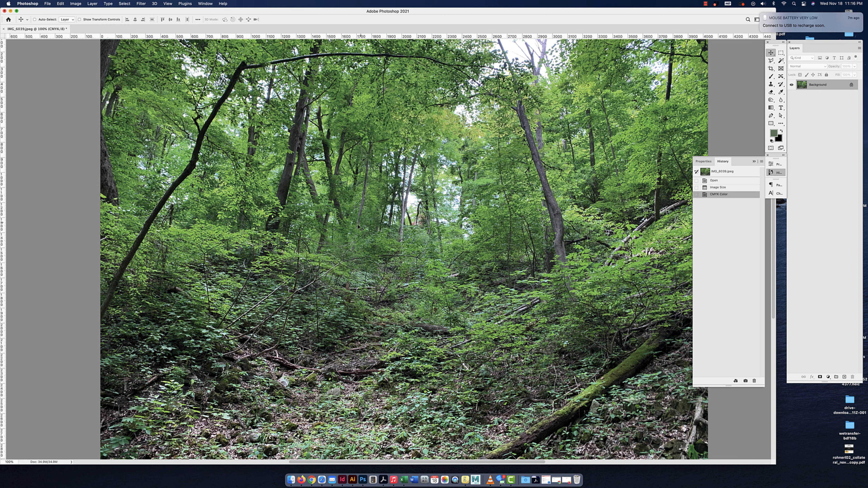
# - Save the CMYK photo to the Desktop as a TIFF named forest, with no image compression
pyautogui.hotkey('ctrl', 'shift', 's')
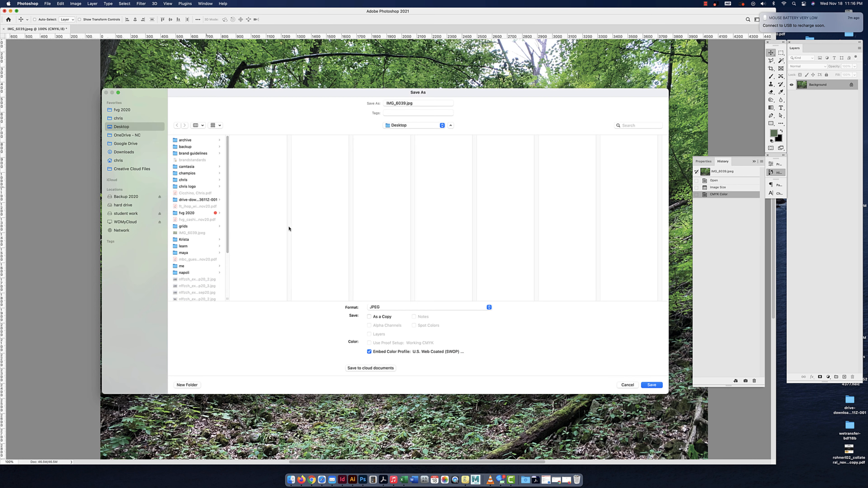
pyautogui.click(381, 307)
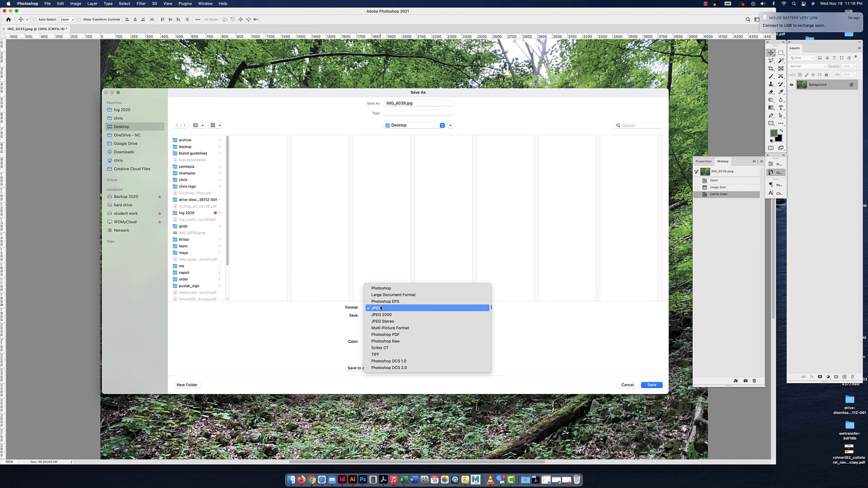
pyautogui.click(389, 355)
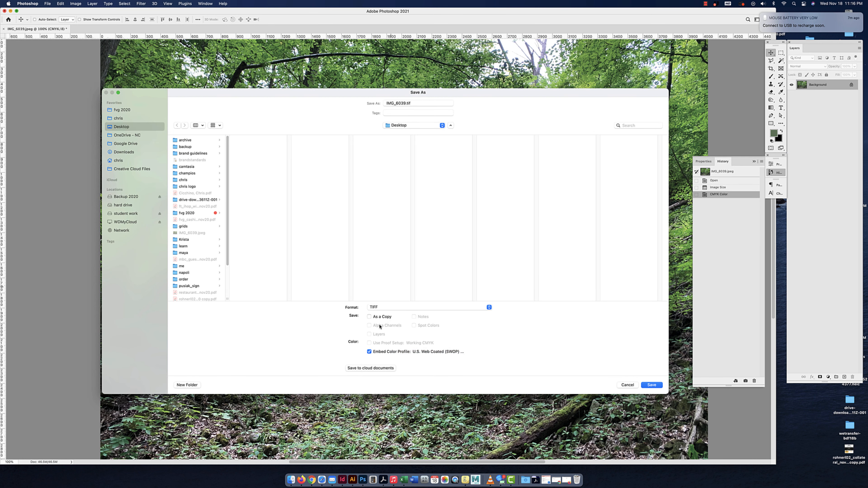
pyautogui.doubleClick(405, 104)
pyautogui.write('forest')
pyautogui.click(651, 385)
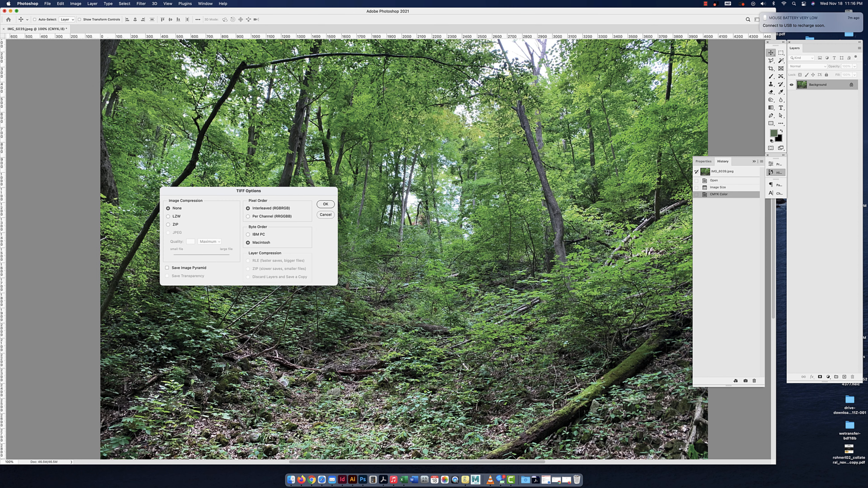
pyautogui.click(326, 205)
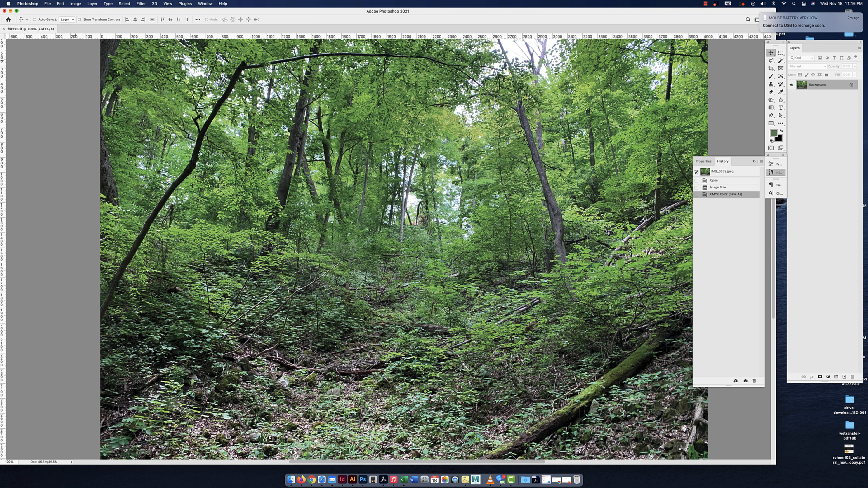
# - Clear the photo window and panels off the desktop and open forest.tif in Illustrator
pyautogui.click(11, 11)
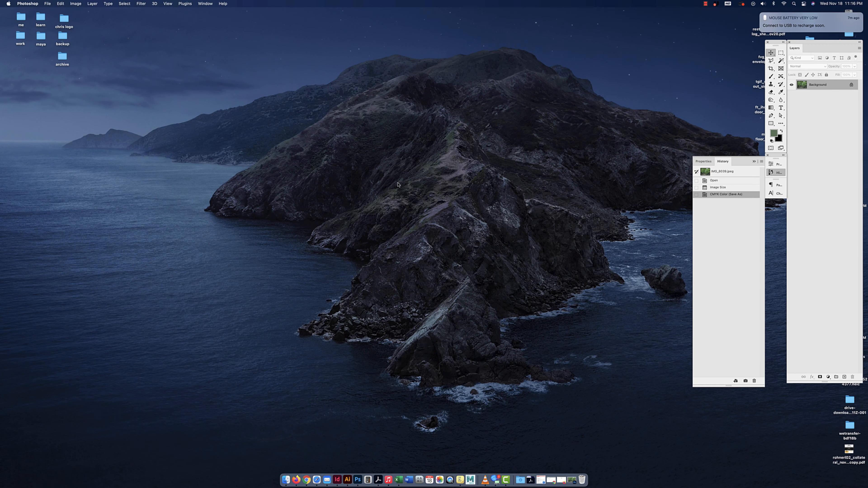
pyautogui.press('Tab')
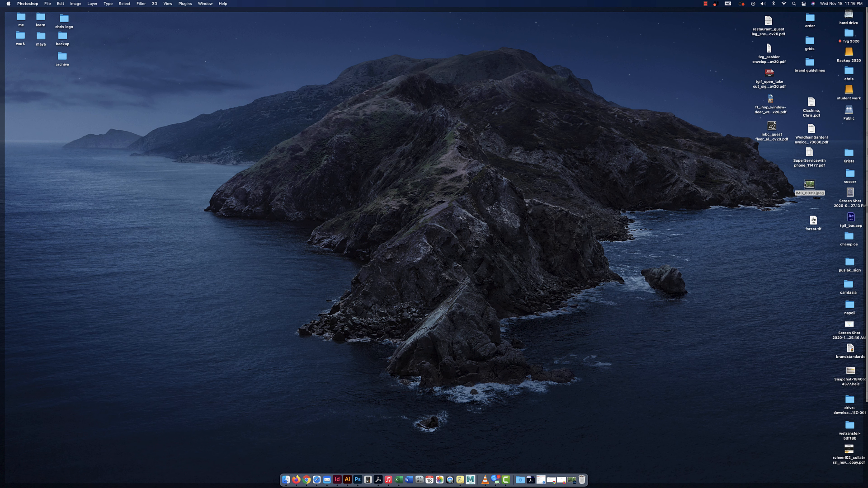
pyautogui.click(814, 222)
pyautogui.moveTo(814, 221); pyautogui.dragTo(348, 481)
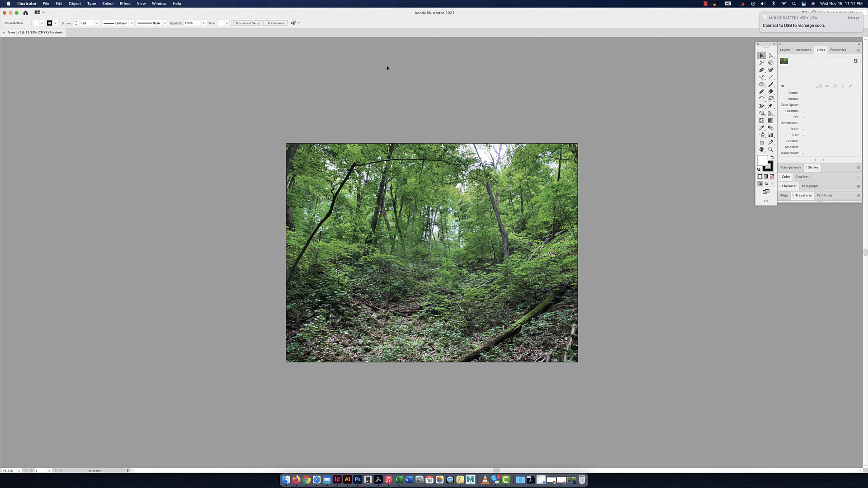
# - Select the forest image on the artboard and examine its embedded status, PPI and scale in the enlarged link details
pyautogui.click(477, 150)
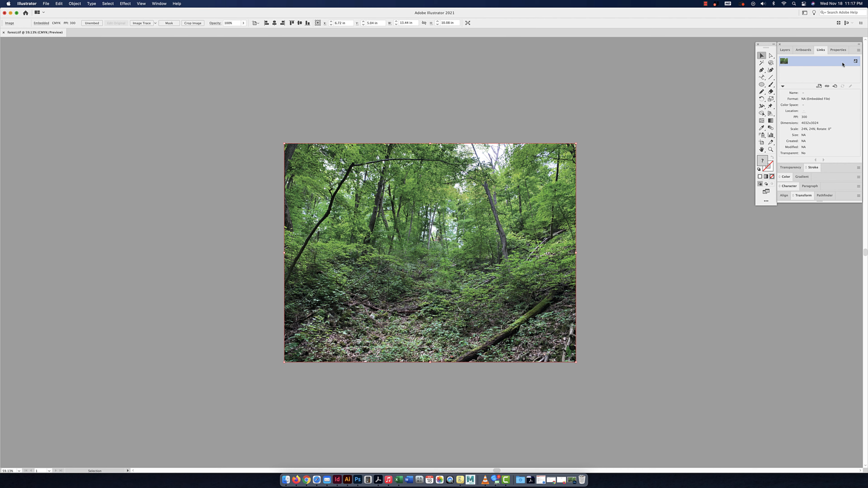
pyautogui.click(46, 4)
pyautogui.click(46, 4)
pyautogui.click(46, 5)
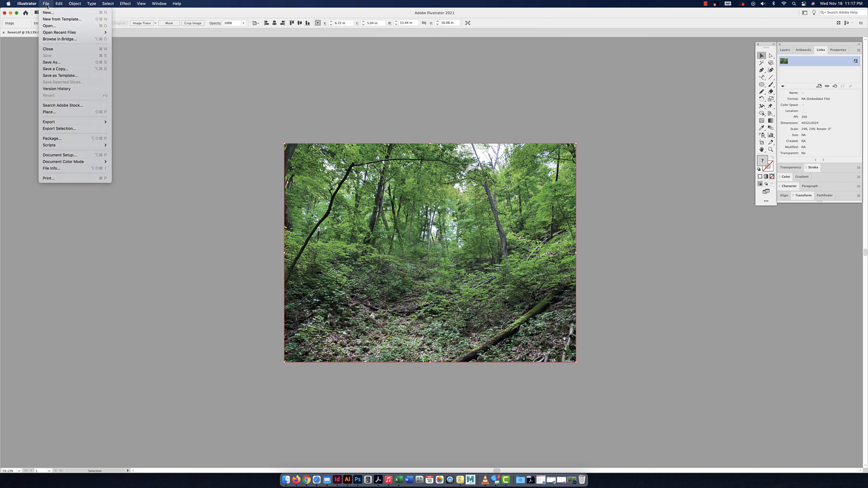
pyautogui.click(50, 113)
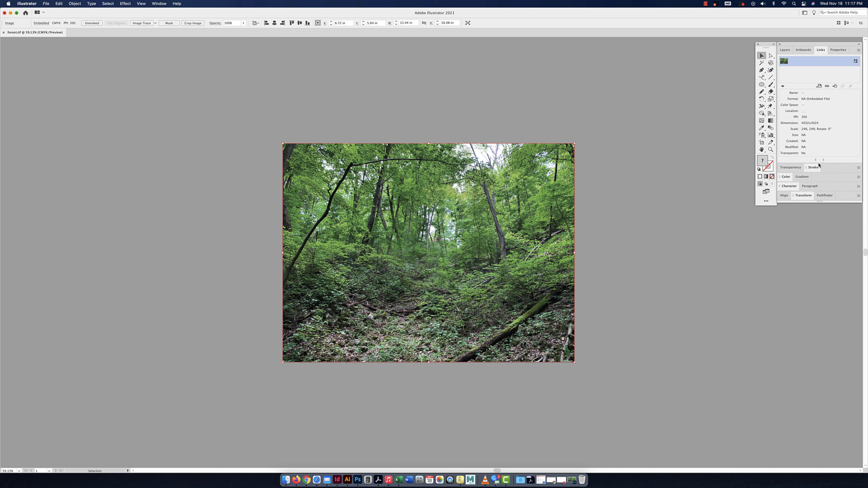
pyautogui.moveTo(818, 163); pyautogui.dragTo(807, 209)
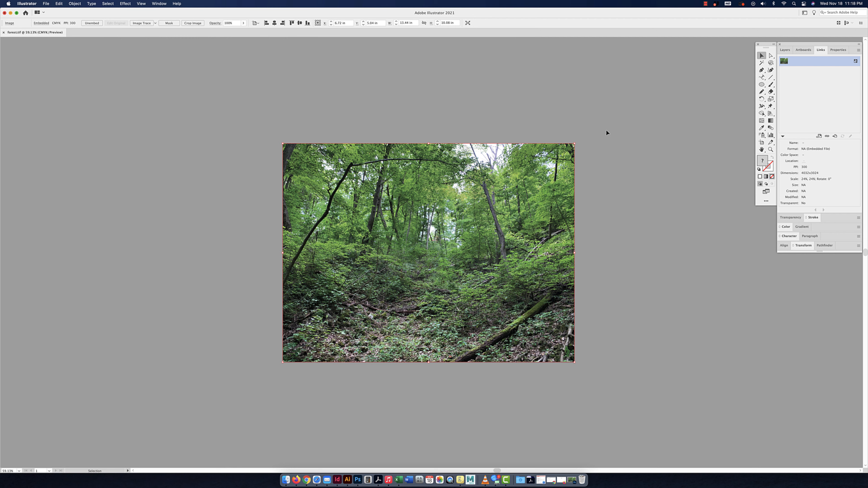
# - Scale the forest image up proportionally from its center to about 21.33 × 16 in
pyautogui.moveTo(574, 143); pyautogui.dragTo(636, 103)
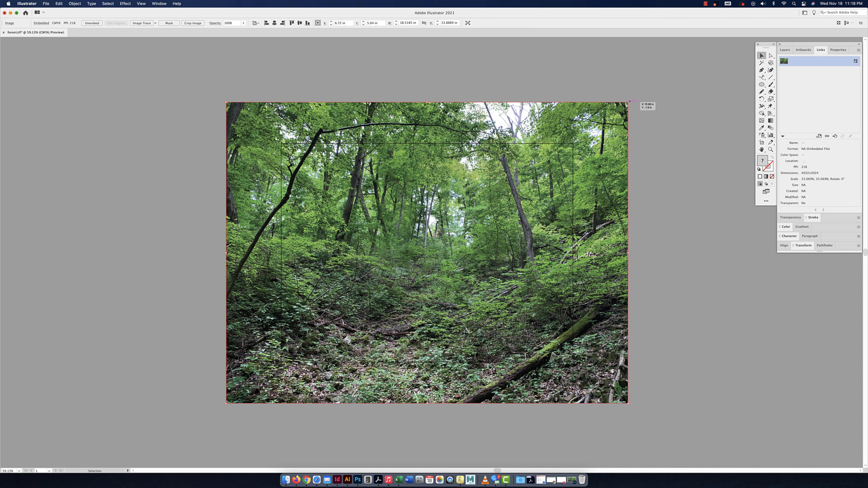
pyautogui.moveTo(628, 102); pyautogui.dragTo(668, 81)
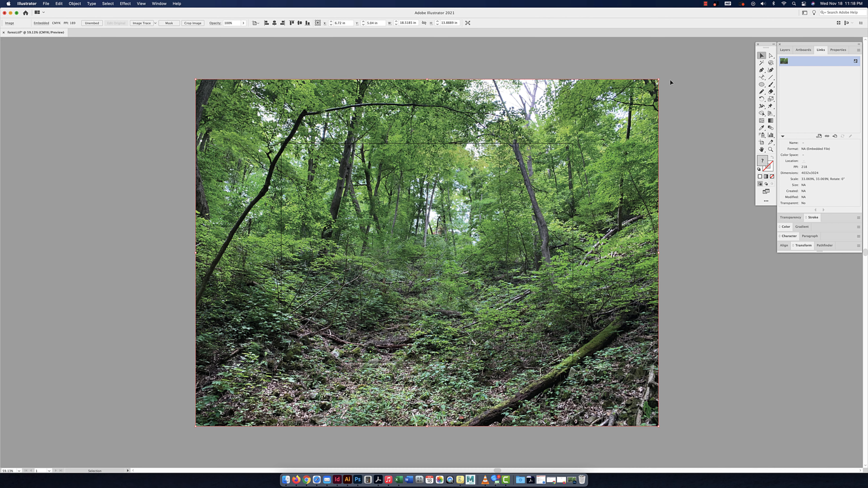
pyautogui.press('super+minus')
pyautogui.press('super+minus')
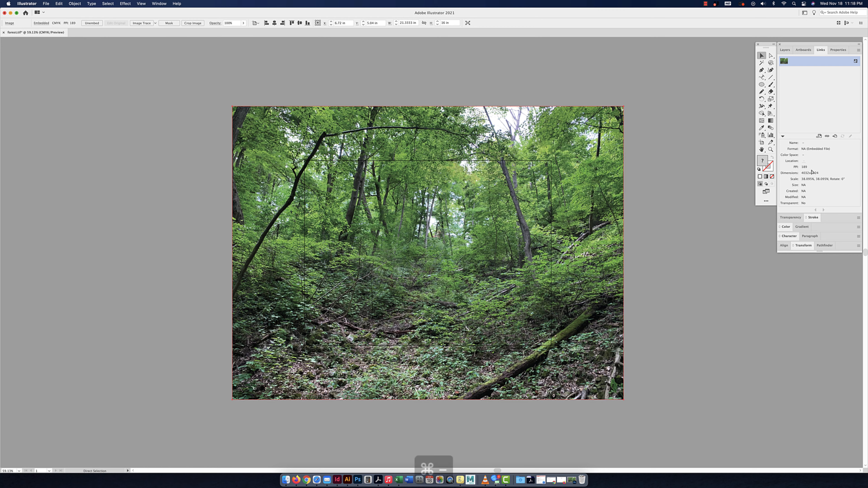
# - Enlarge the forest image further from its center to about 55.57 × 41.68 in and inspect its detail and PPI
pyautogui.moveTo(578, 155); pyautogui.dragTo(624, 124)
pyautogui.moveTo(570, 148); pyautogui.dragTo(680, 65)
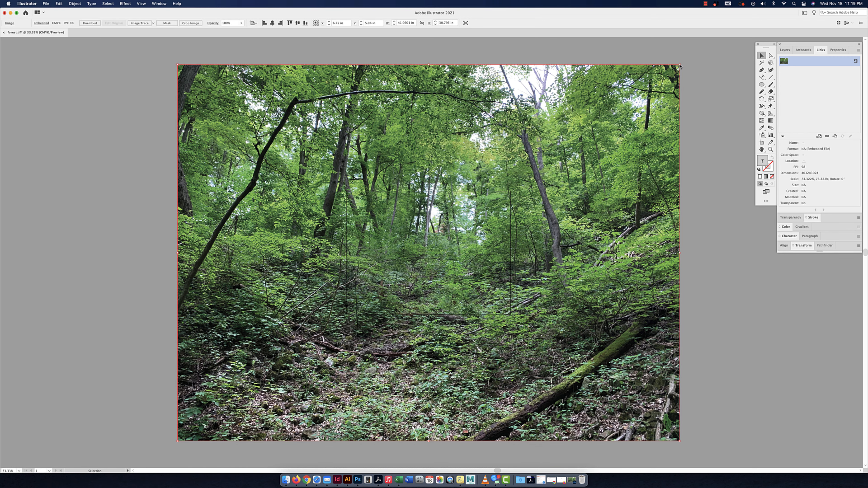
pyautogui.press('cmd+minus')
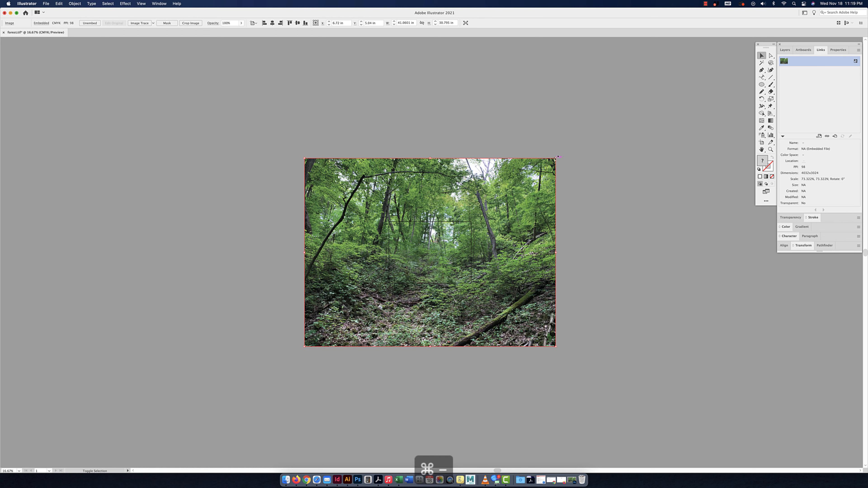
pyautogui.moveTo(556, 158); pyautogui.dragTo(600, 125)
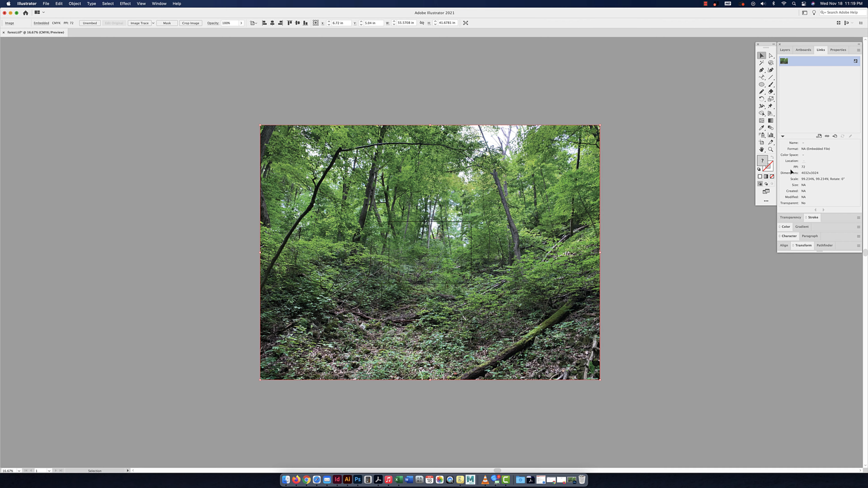
pyautogui.press('cmd+equal')
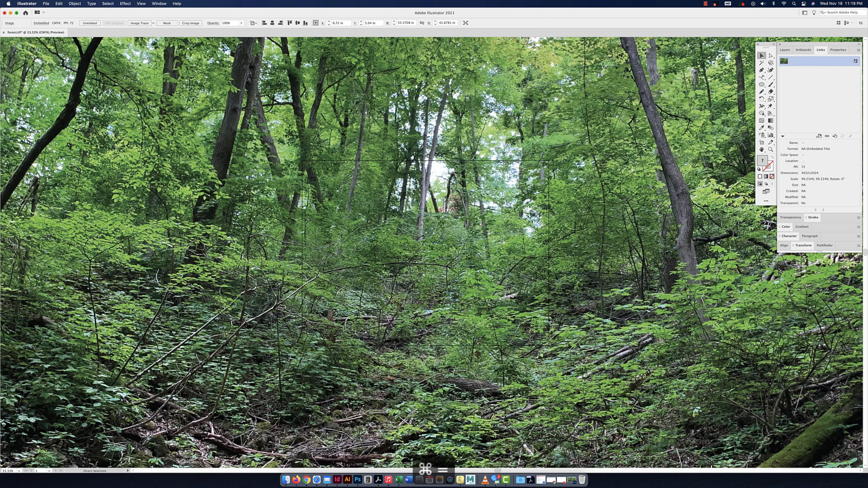
pyautogui.press('super+minus')
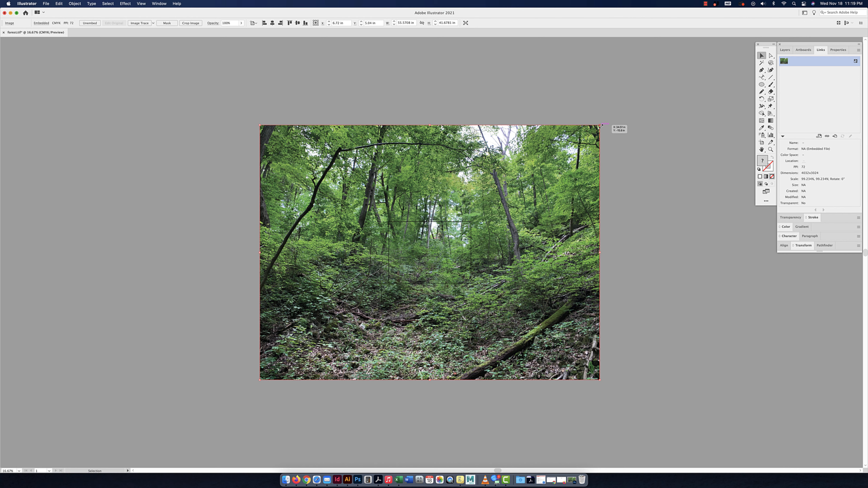
# - Shrink the forest image to about 6.42 × 4.81 in, check its PPI, and scale it back to fill the artboard at 13.44 × 10.08 in
pyautogui.moveTo(602, 125); pyautogui.dragTo(386, 283)
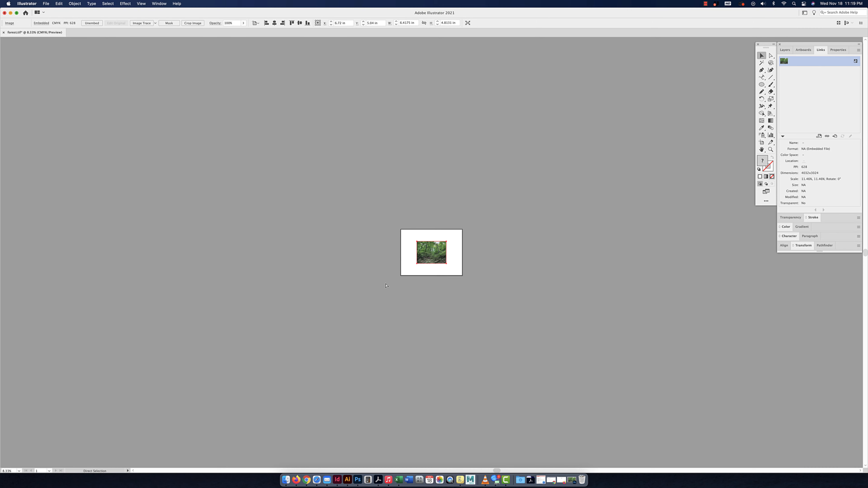
pyautogui.press('super+equal')
pyautogui.press('super+equal')
pyautogui.press('super+equal')
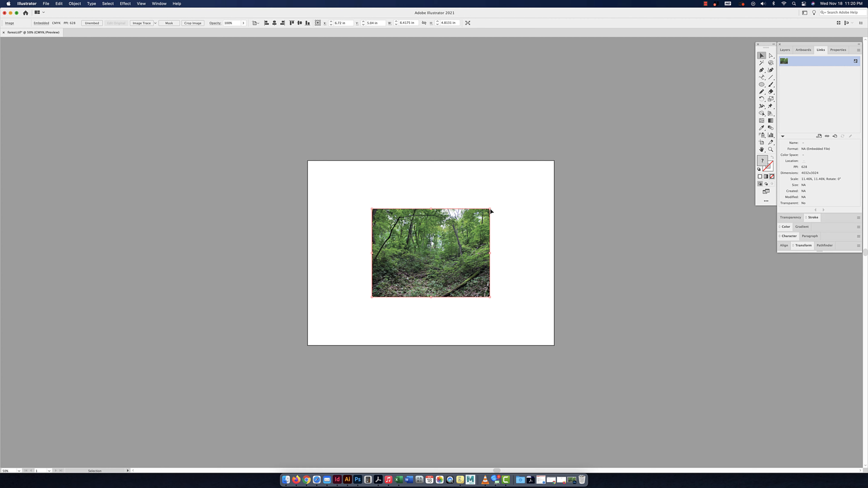
pyautogui.moveTo(489, 209); pyautogui.dragTo(564, 164)
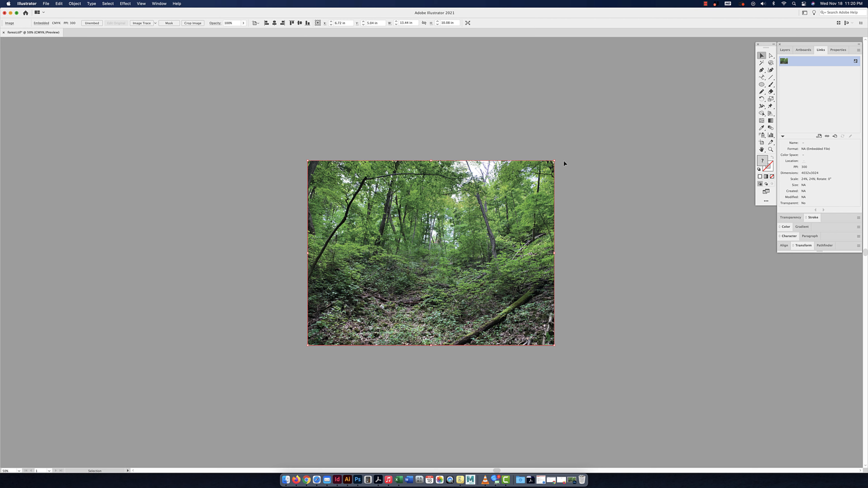
# - Switch to InDesign and create a new document in inches, 8.5 in wide and 11 in high
pyautogui.click(337, 479)
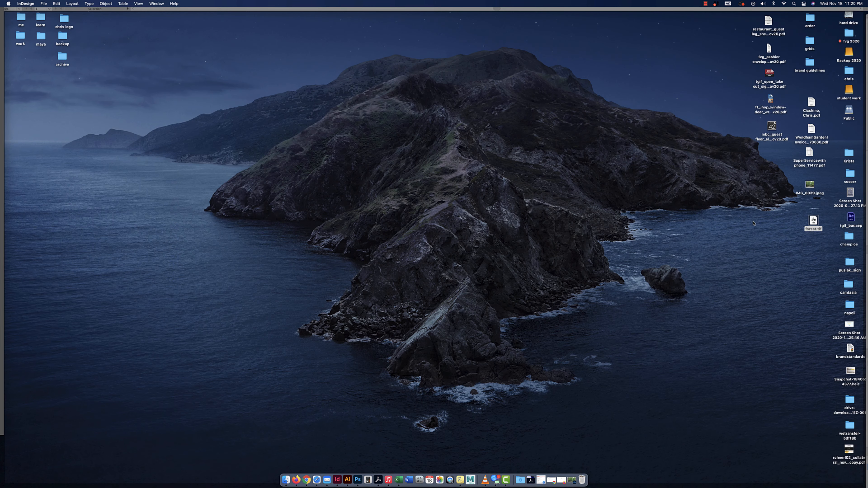
pyautogui.moveTo(814, 221); pyautogui.dragTo(750, 450)
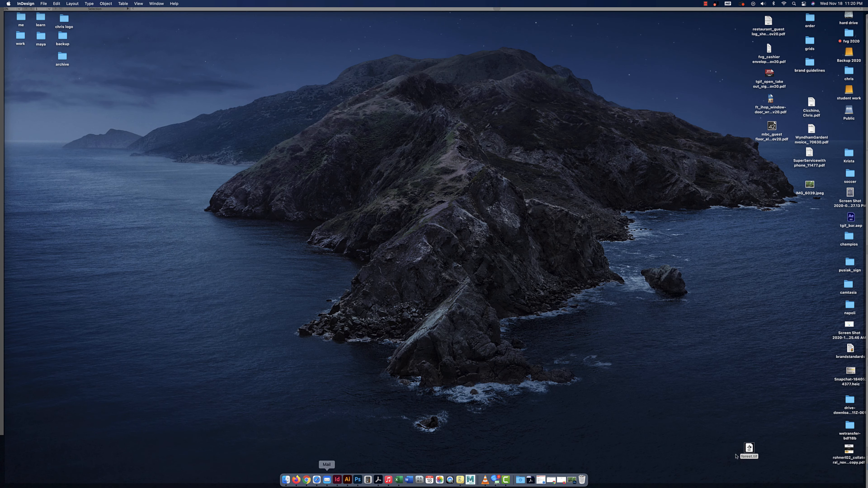
pyautogui.click(337, 479)
pyautogui.press('super+n')
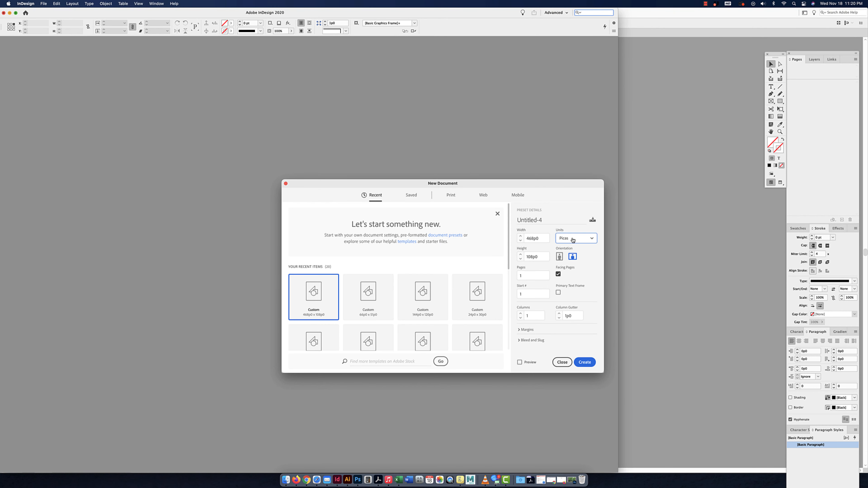
pyautogui.click(573, 240)
pyautogui.click(566, 270)
pyautogui.click(519, 238)
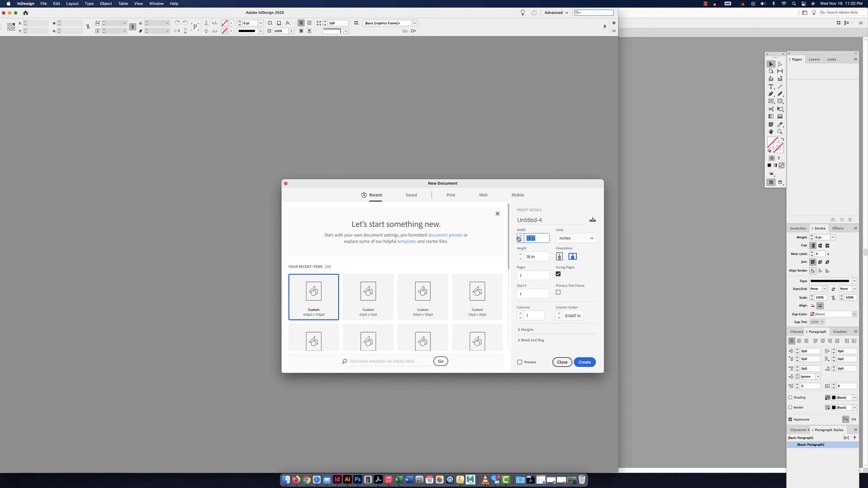
pyautogui.write('8.5')
pyautogui.click(522, 259)
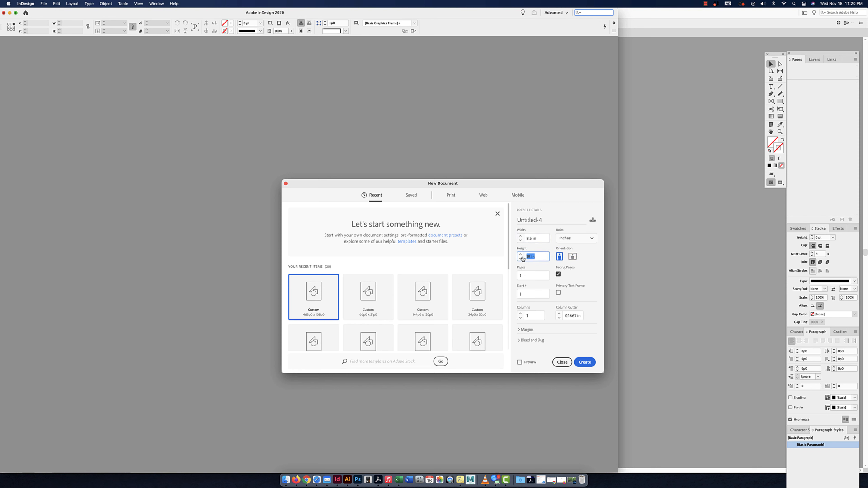
pyautogui.write('11')
pyautogui.click(584, 362)
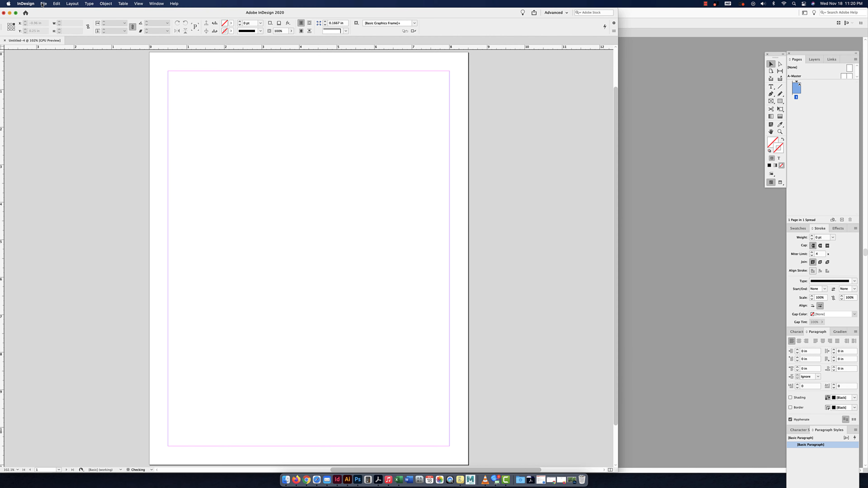
# - Place forest.tif from the Desktop onto the page at 100% scale and deselect it
pyautogui.click(42, 5)
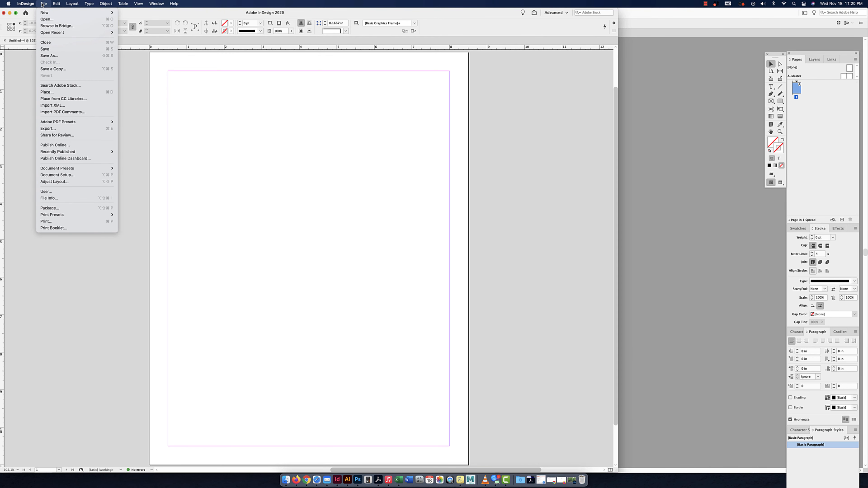
pyautogui.click(53, 92)
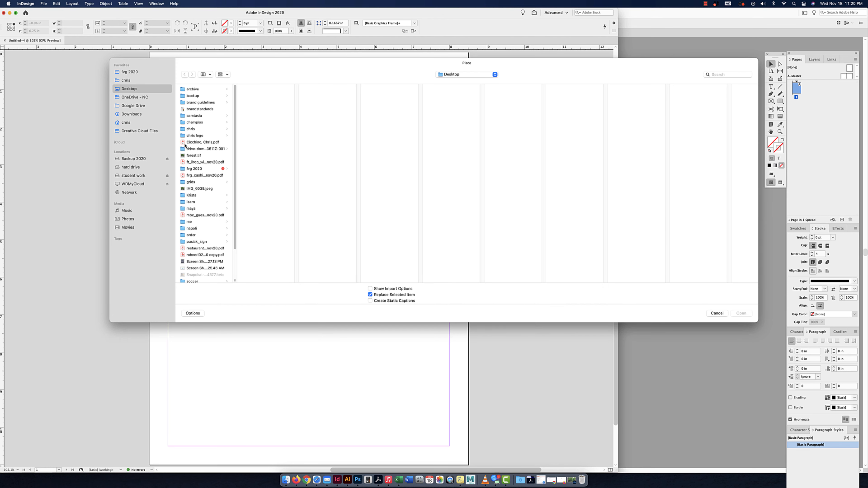
pyautogui.click(192, 156)
pyautogui.click(741, 313)
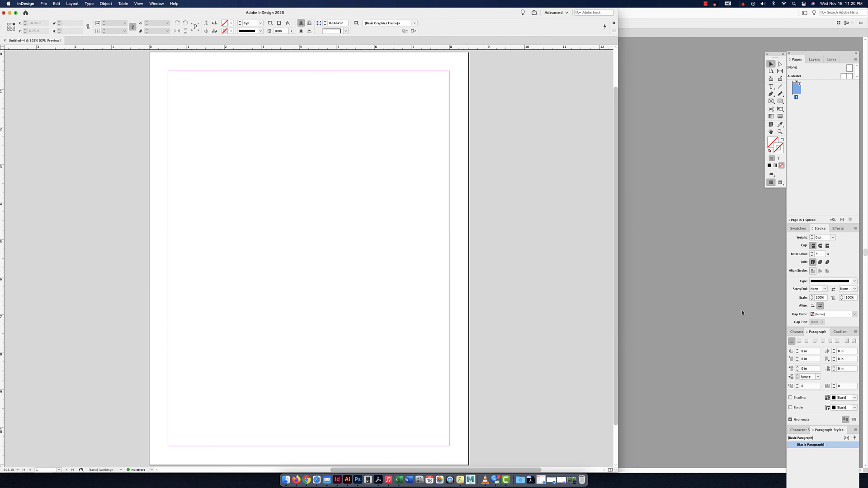
pyautogui.click(228, 184)
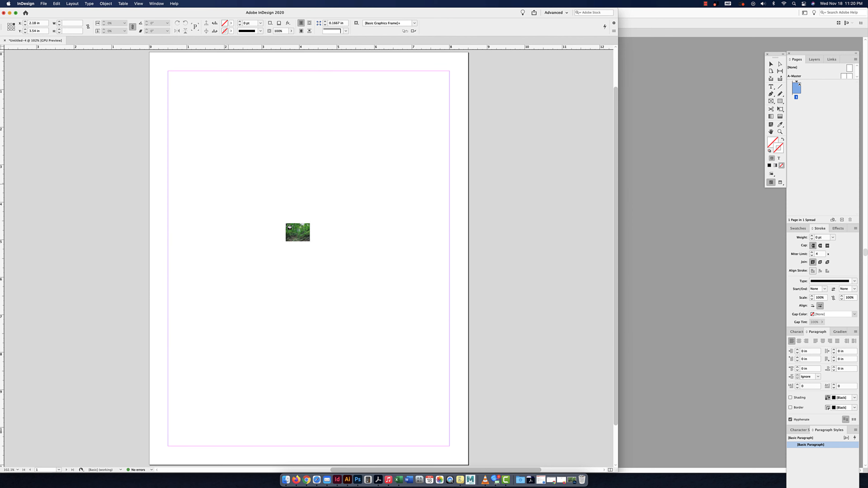
pyautogui.moveTo(320, 236); pyautogui.dragTo(223, 151)
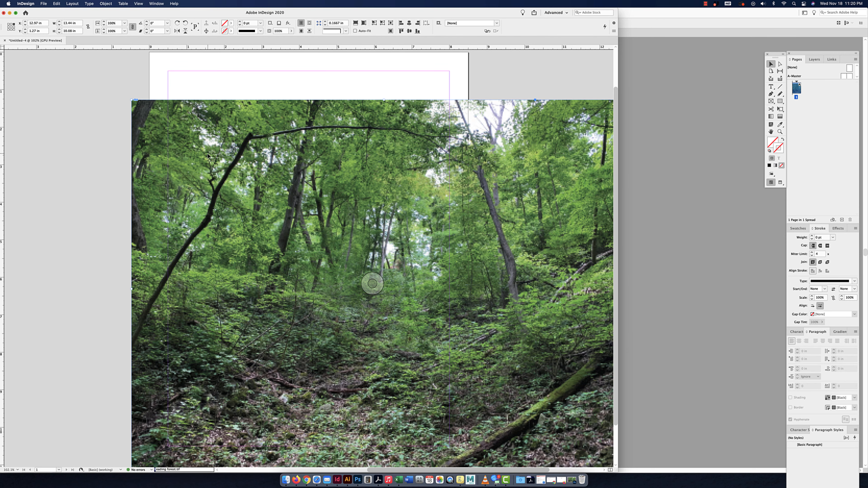
pyautogui.click(87, 154)
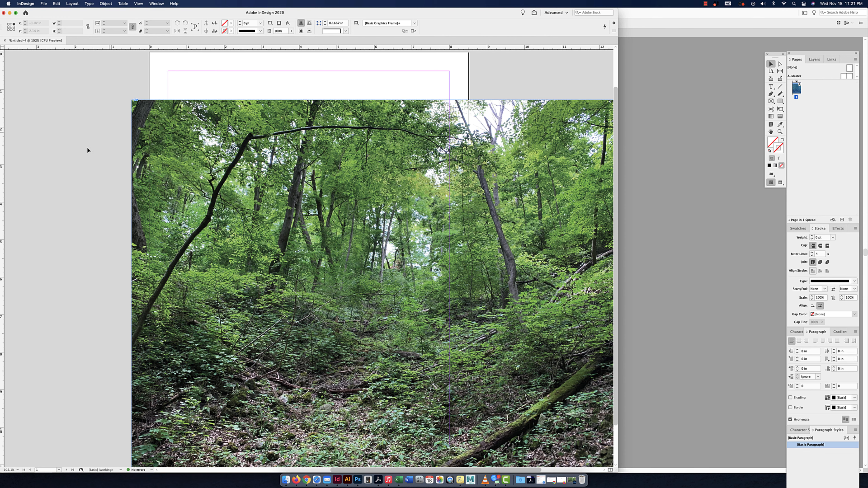
# - Set the view to Typical Display and move the forest image up and across the page
pyautogui.rightClick(89, 129)
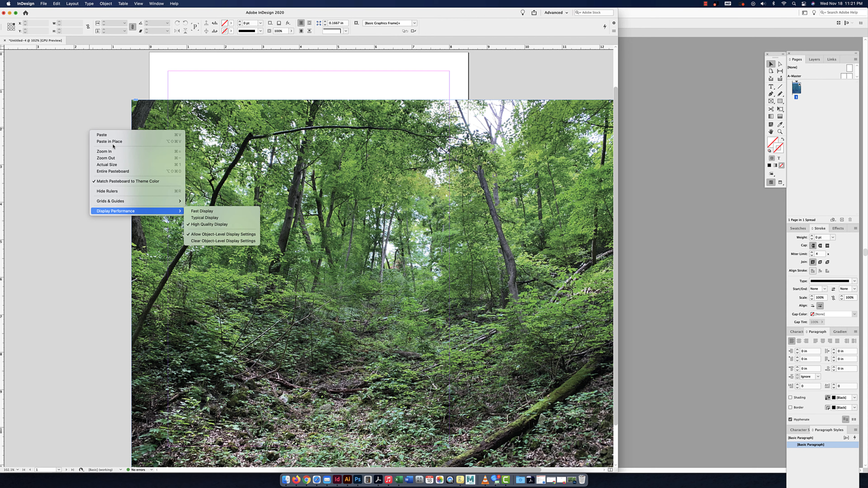
pyautogui.click(221, 218)
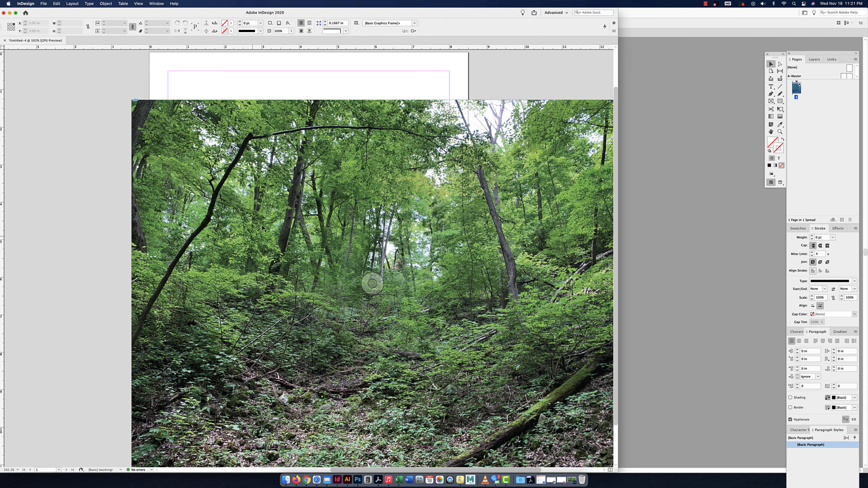
pyautogui.moveTo(270, 230); pyautogui.dragTo(217, 210)
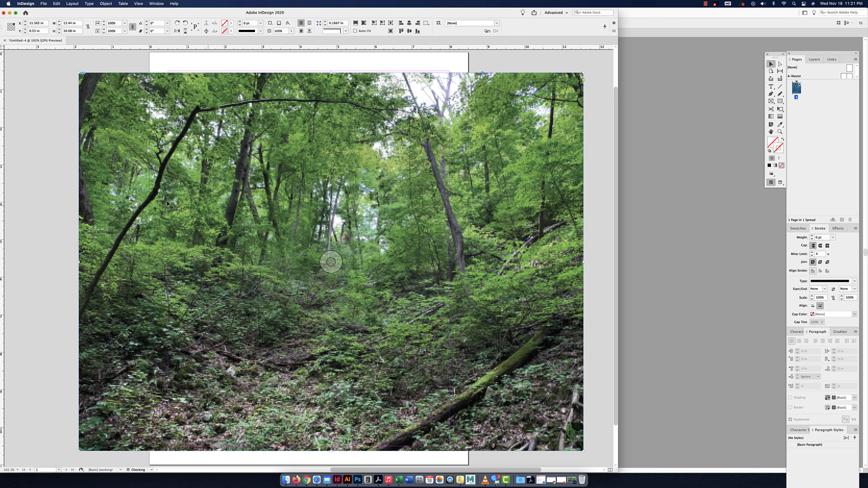
# - Set the document's display performance to High Quality Display
pyautogui.rightClick(45, 182)
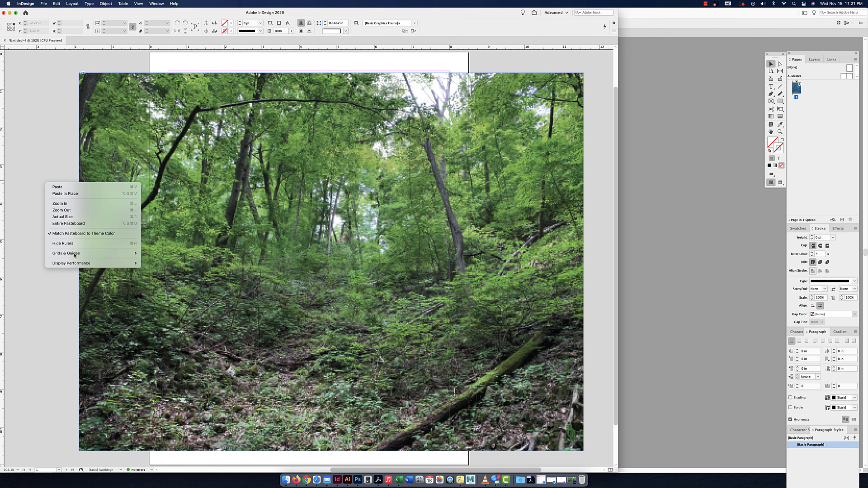
pyautogui.moveTo(88, 262)
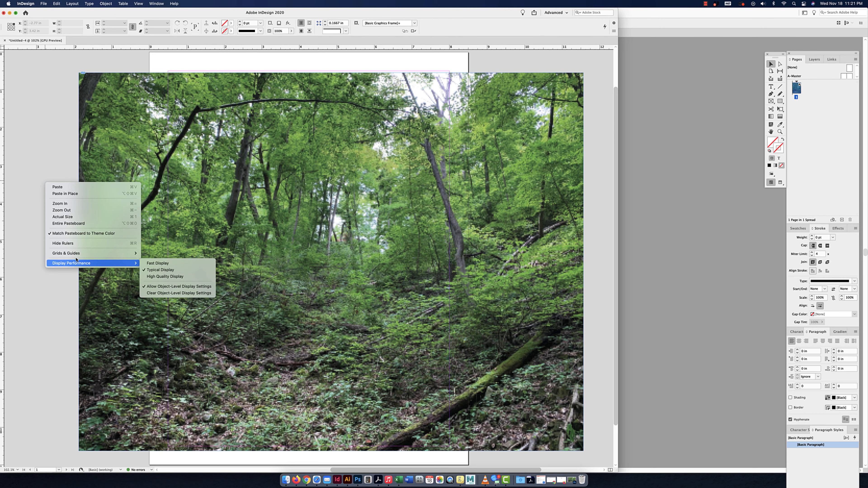
pyautogui.click(174, 278)
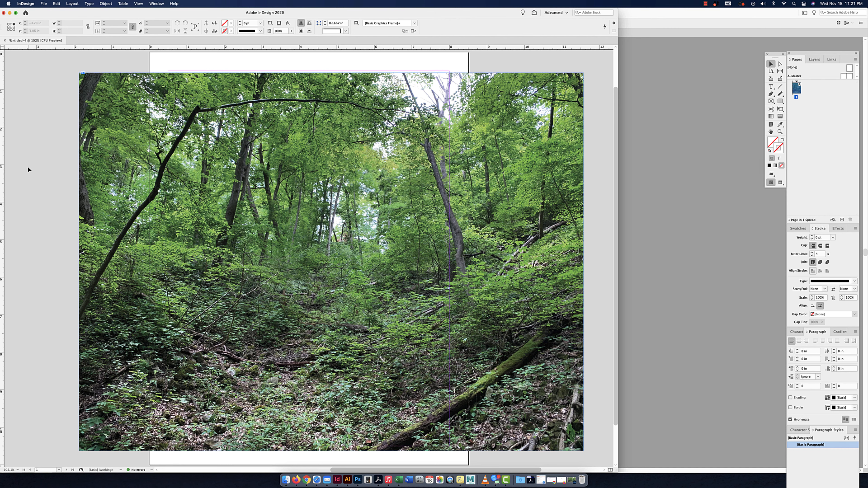
# - Select the forest.tif link and expand its link information to read the actual and effective PPI
pyautogui.click(830, 60)
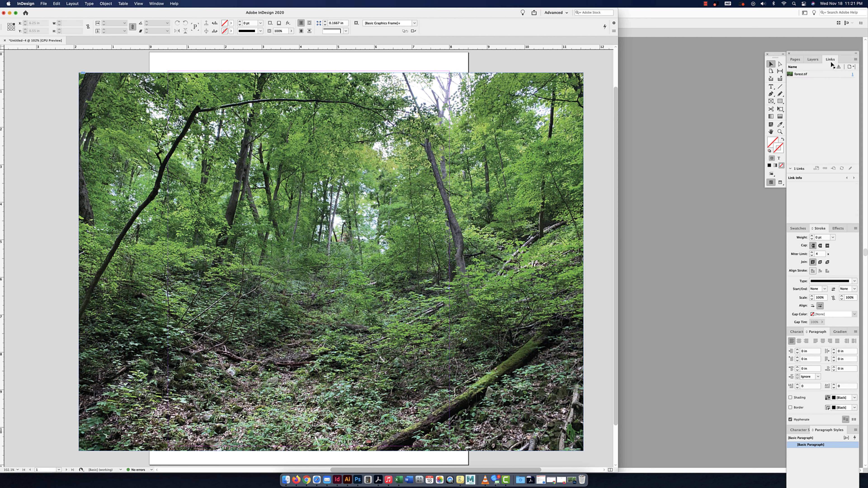
pyautogui.click(805, 76)
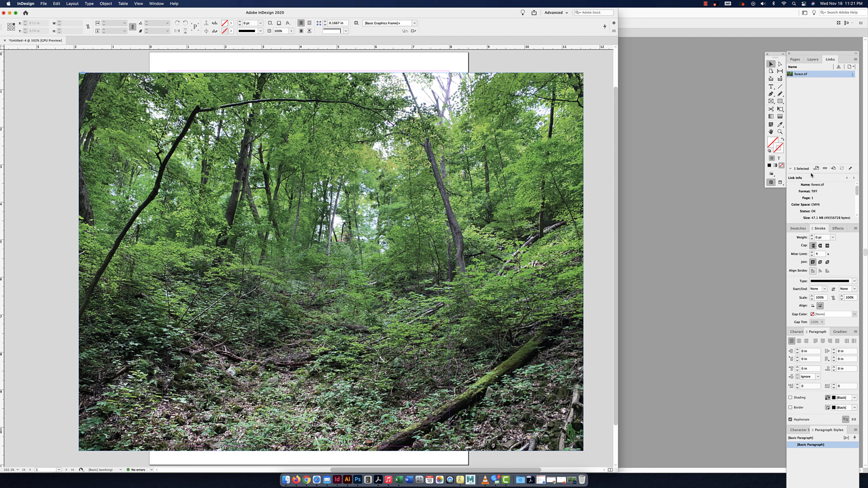
pyautogui.moveTo(811, 175); pyautogui.dragTo(813, 101)
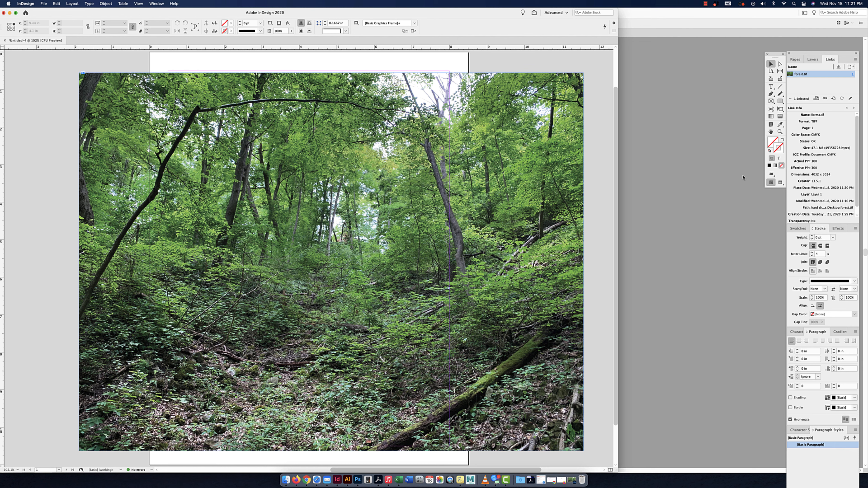
# - Scale the forest image up proportionally to about 15.24 × 11.43 in and check its effective PPI
pyautogui.click(496, 213)
pyautogui.press('super+minus')
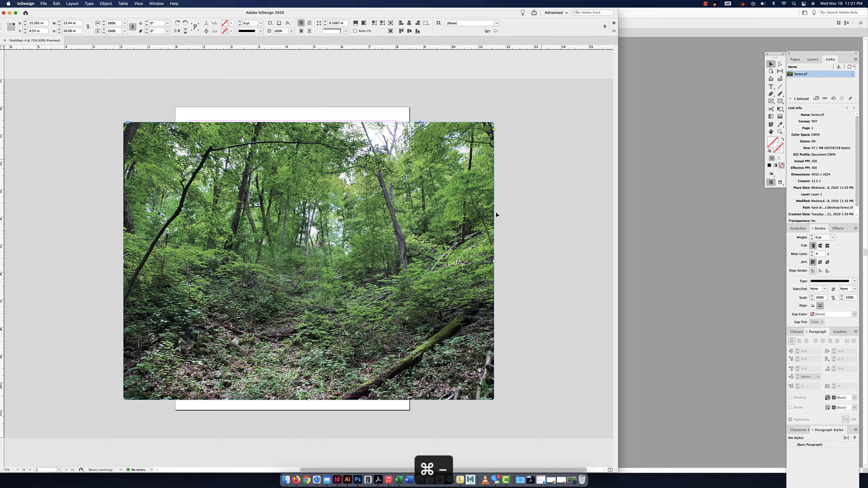
pyautogui.moveTo(496, 149); pyautogui.dragTo(535, 108)
pyautogui.press('super+z')
pyautogui.click(365, 200)
pyautogui.moveTo(494, 122); pyautogui.dragTo(545, 96)
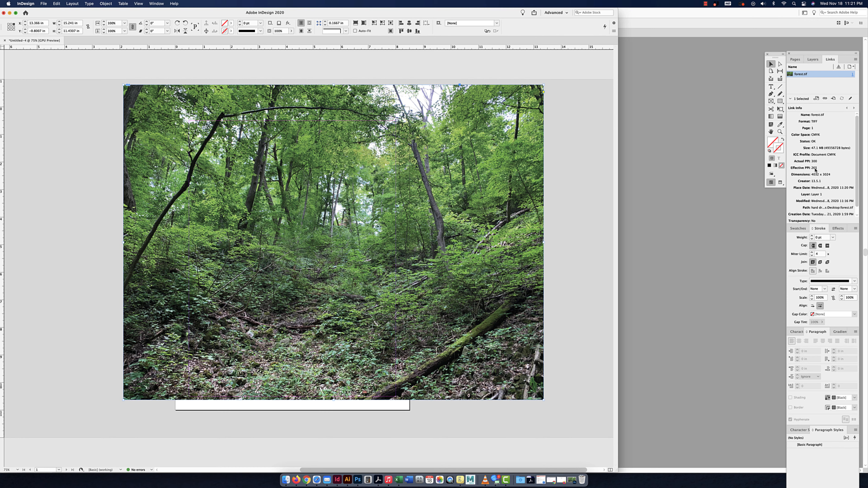
# - Enlarge the forest image proportionally to about 24.69 × 18.52 in, check its effective PPI, and shift it down across the page
pyautogui.press('super+minus')
pyautogui.press('super+minus')
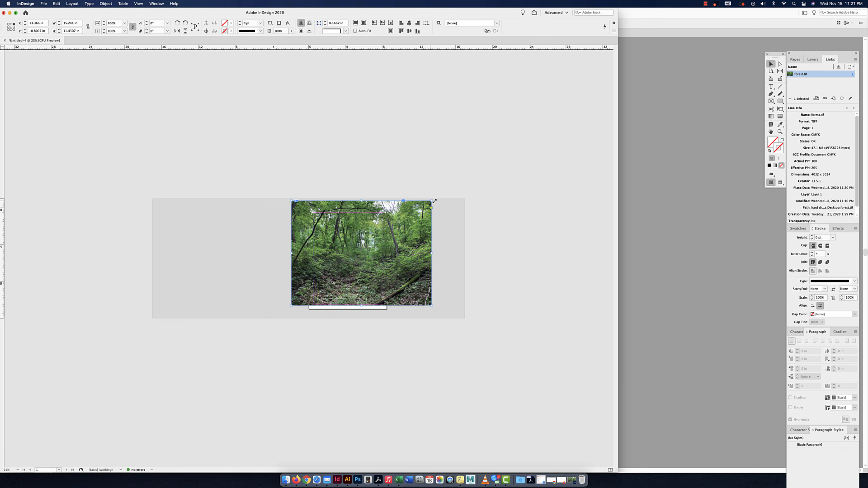
pyautogui.moveTo(431, 200); pyautogui.dragTo(576, 114)
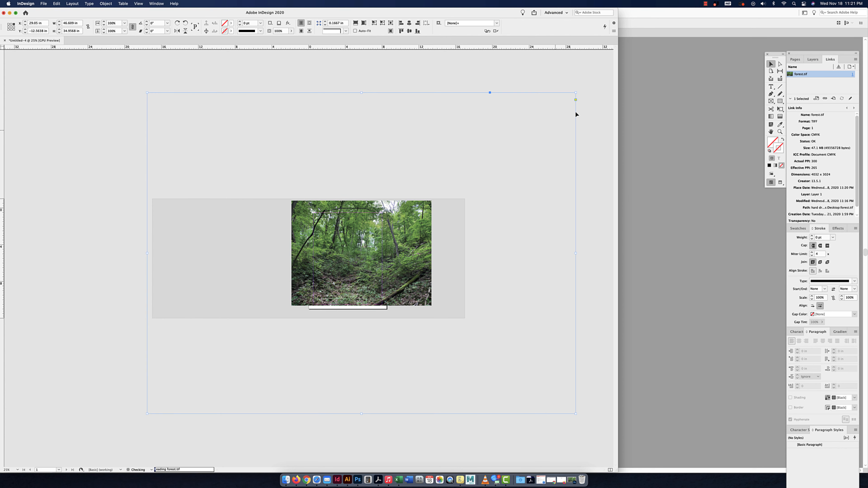
pyautogui.press('super+z')
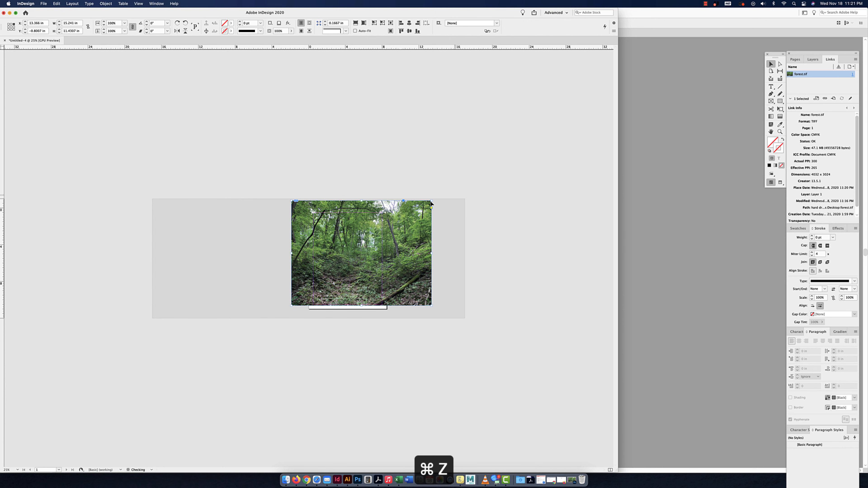
pyautogui.moveTo(431, 200); pyautogui.dragTo(522, 137)
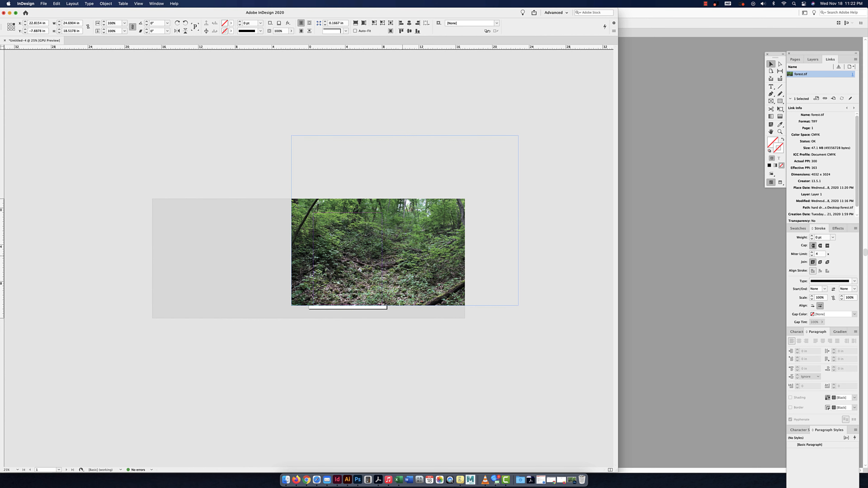
pyautogui.moveTo(402, 256); pyautogui.dragTo(349, 280)
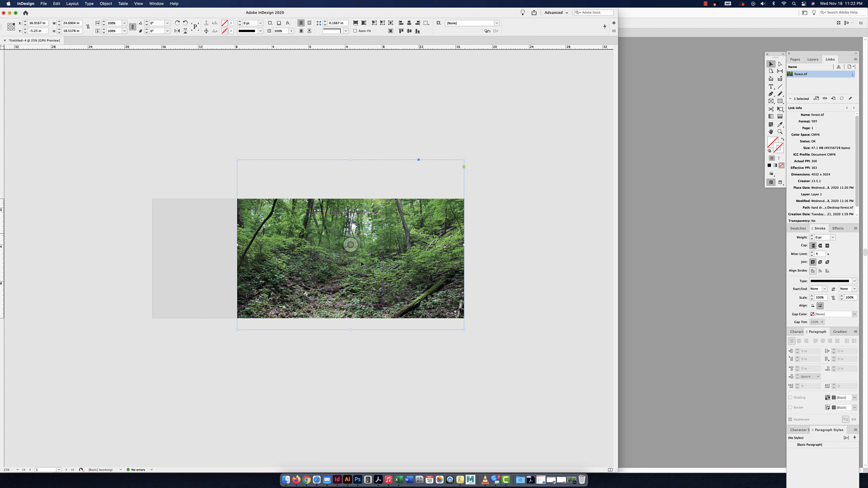
# - Shrink the forest image in stages to about 5.10 × 3.82 in inside the page margins, checking its effective PPI, and deselect it
pyautogui.moveTo(463, 167); pyautogui.dragTo(391, 213)
pyautogui.press('super+z')
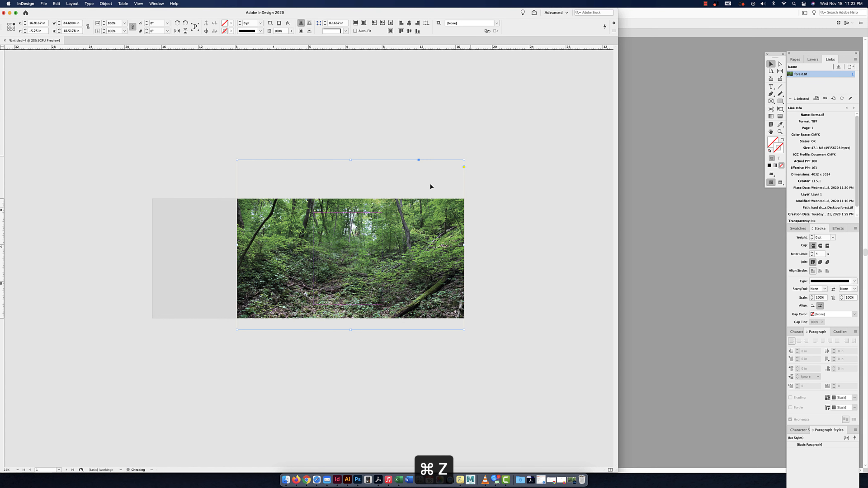
pyautogui.moveTo(464, 160); pyautogui.dragTo(389, 226)
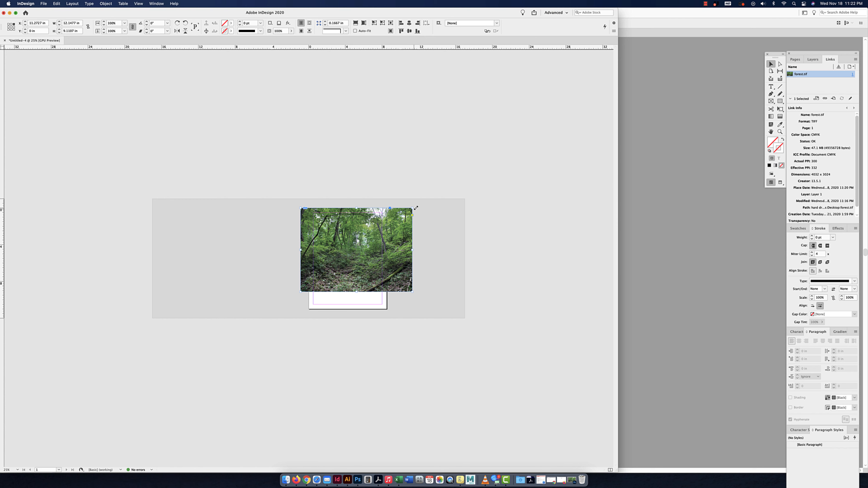
pyautogui.moveTo(412, 209); pyautogui.dragTo(375, 234)
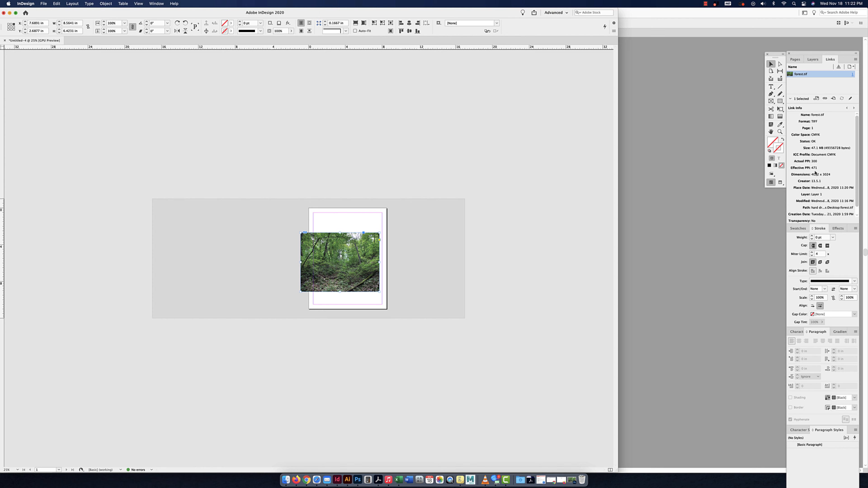
pyautogui.moveTo(379, 233)
pyautogui.mouseDown()
pyautogui.moveTo(359, 248)
pyautogui.moveTo(385, 243)
pyautogui.moveTo(376, 249)
pyautogui.mouseUp()
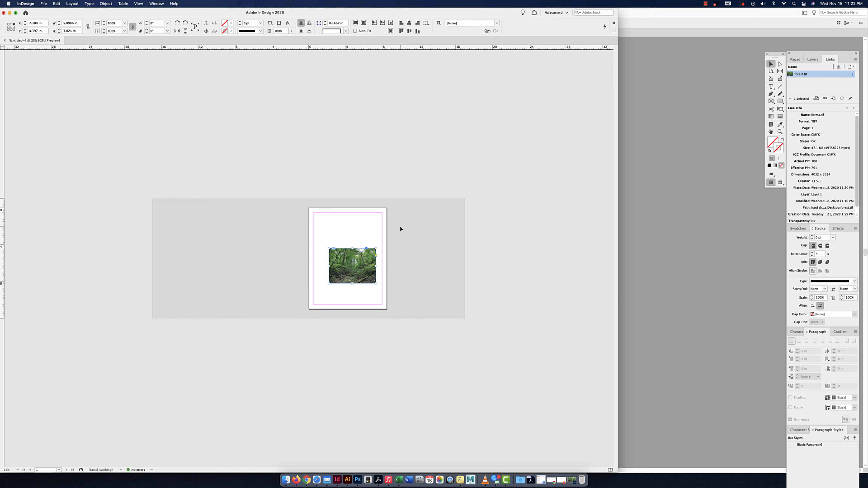
pyautogui.click(400, 227)
# - Switch to Photoshop and review the width, height and resolution of forest.tif in Image Size
pyautogui.click(682, 194)
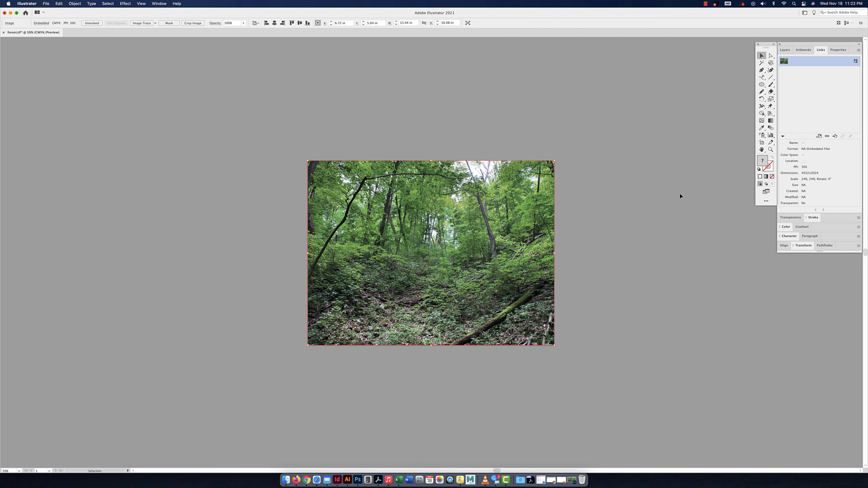
pyautogui.click(357, 479)
pyautogui.press('super+minus')
pyautogui.press('super+minus')
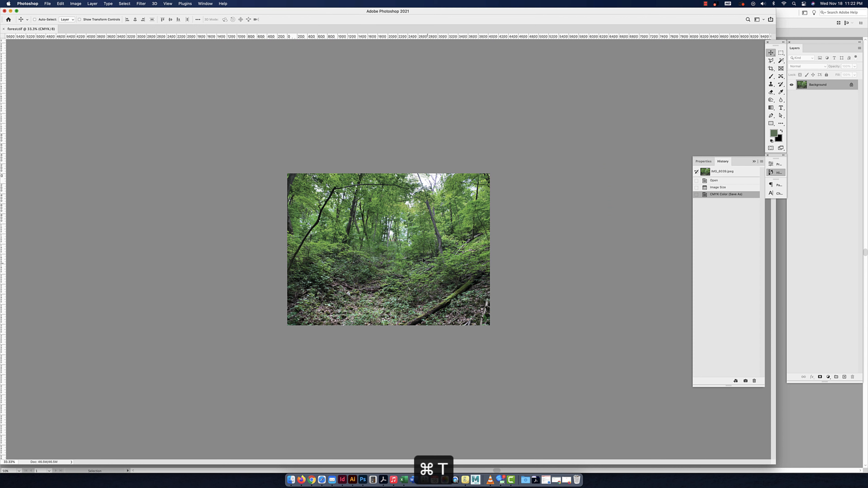
pyautogui.press('alt+super+i')
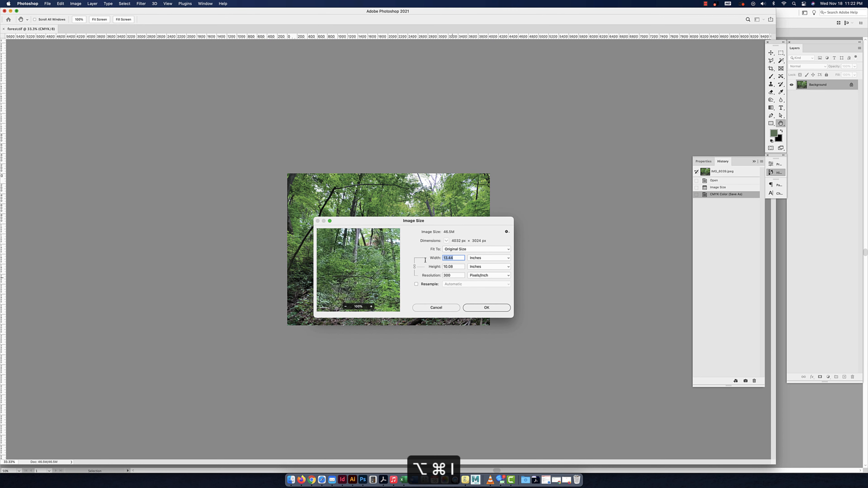
pyautogui.click(484, 307)
# - Unlock the Background layer of forest.tif and enlarge it from its center with Free Transform to about 262% × 245%
pyautogui.press('super+t')
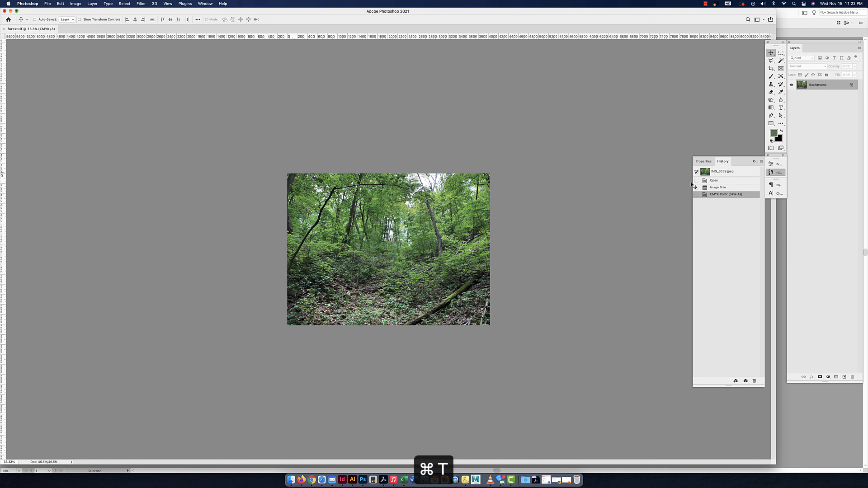
pyautogui.click(852, 84)
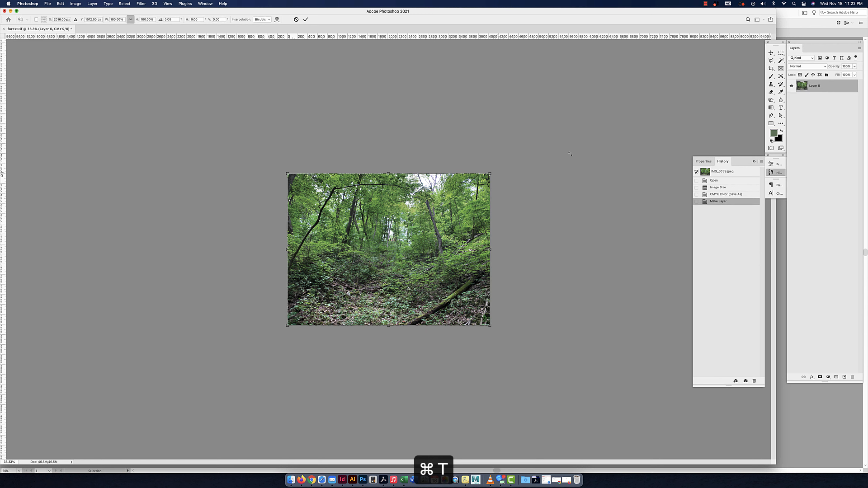
pyautogui.press('super+t')
pyautogui.moveTo(489, 173); pyautogui.dragTo(654, 63)
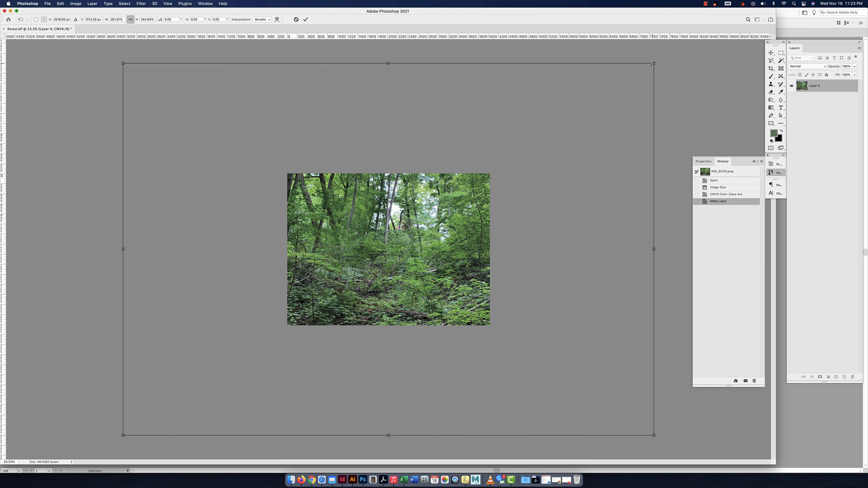
pyautogui.moveTo(653, 64); pyautogui.dragTo(444, 205)
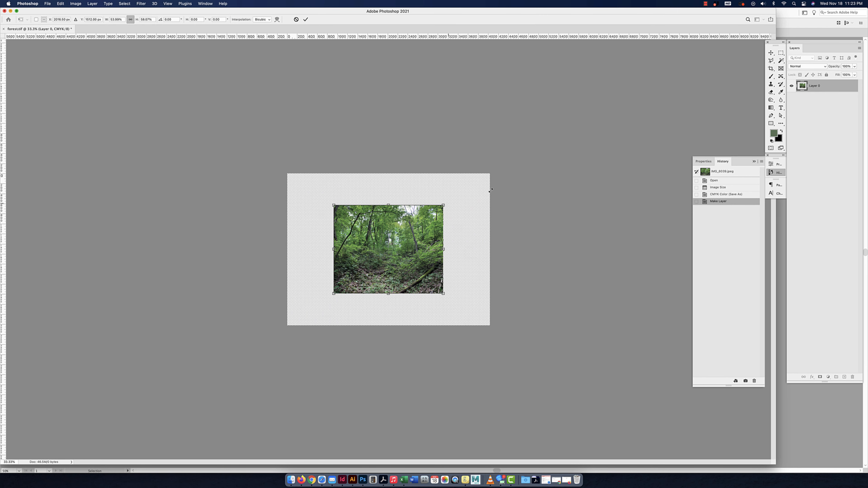
pyautogui.press('super+z')
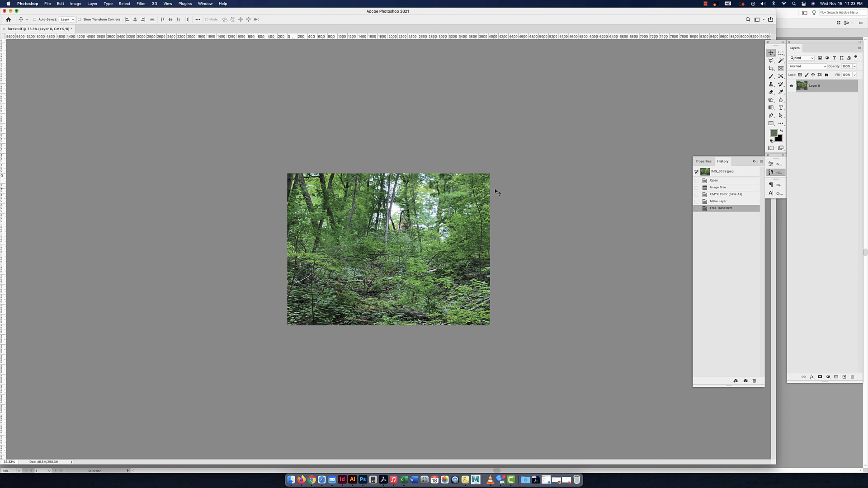
# - Create a new 5 × 5 in document at 300 pixels/inch in CMYK Color mode
pyautogui.press('super+n')
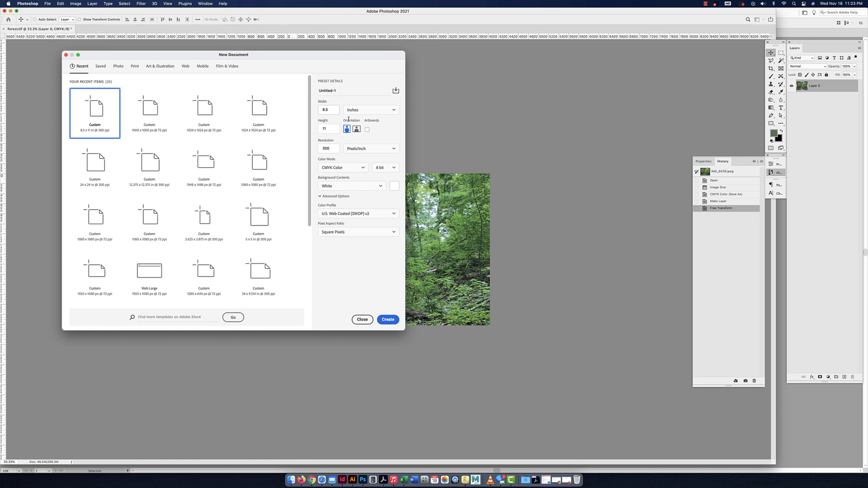
pyautogui.moveTo(331, 110); pyautogui.dragTo(317, 110)
pyautogui.write('5')
pyautogui.doubleClick(325, 127)
pyautogui.write('5')
pyautogui.click(331, 149)
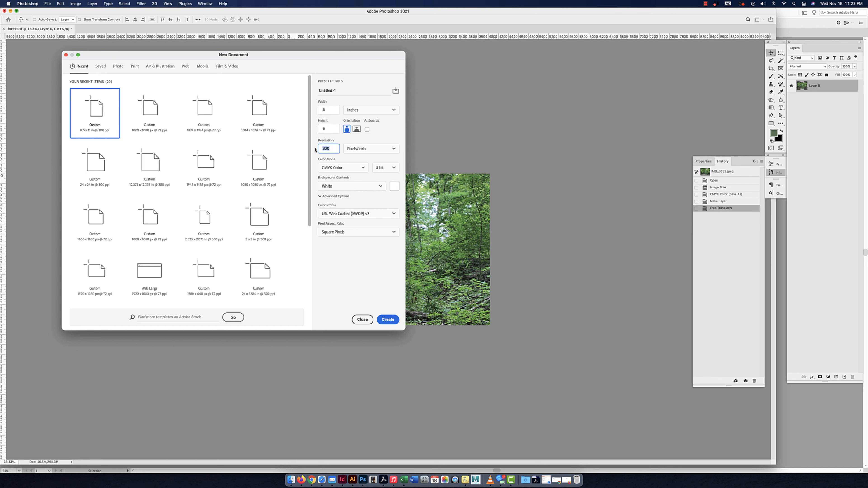
pyautogui.click(359, 168)
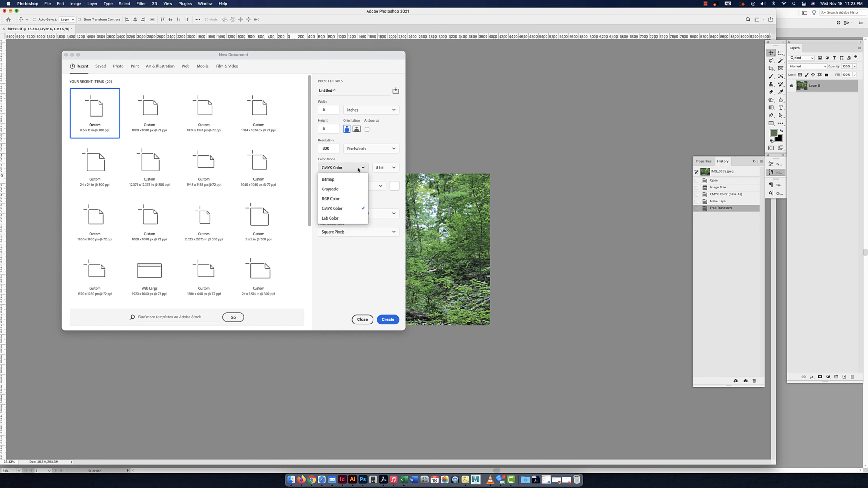
pyautogui.click(343, 209)
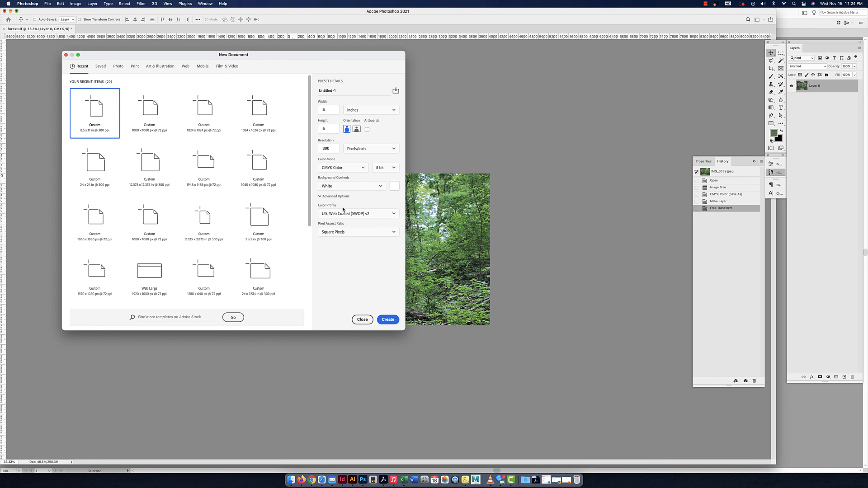
pyautogui.click(387, 319)
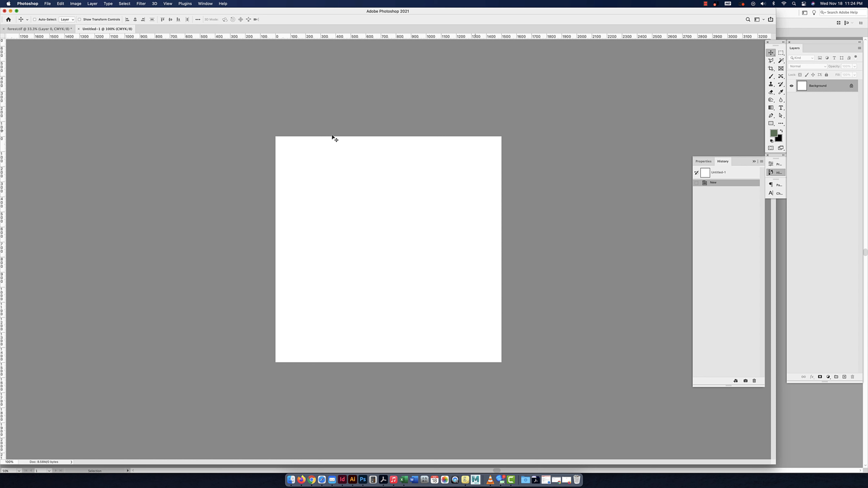
# - Examine the new document's color mode options and its Image Size settings
pyautogui.click(75, 4)
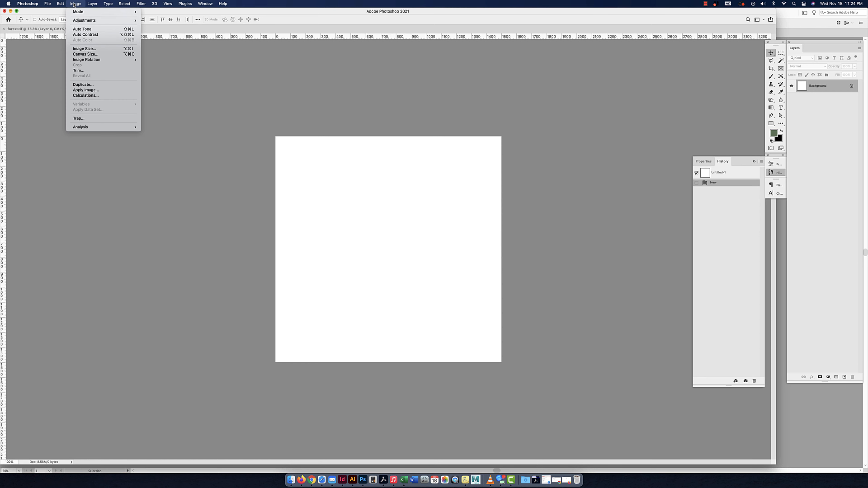
pyautogui.moveTo(78, 11)
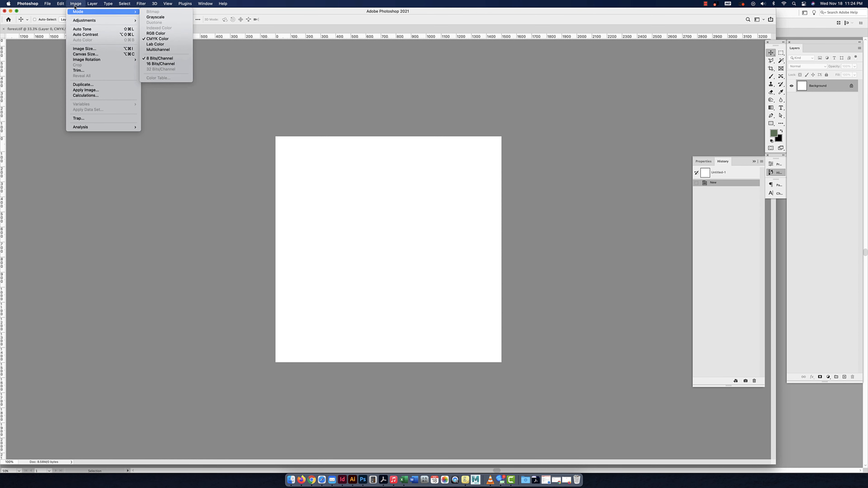
pyautogui.click(88, 49)
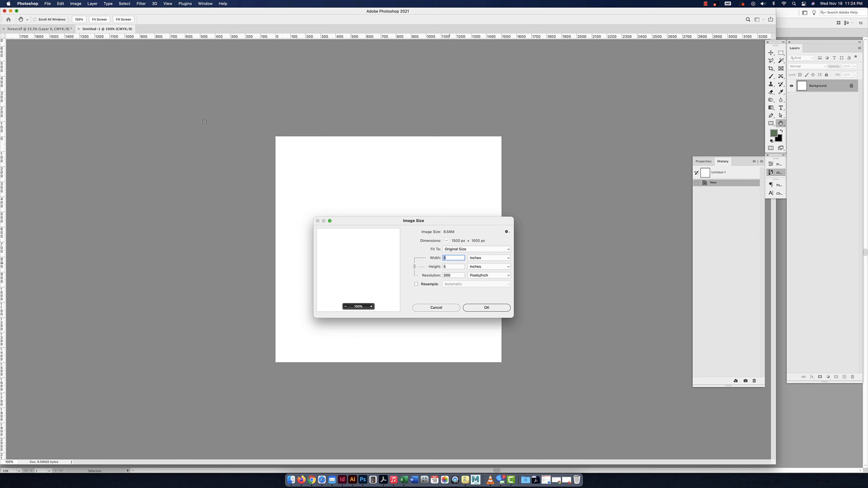